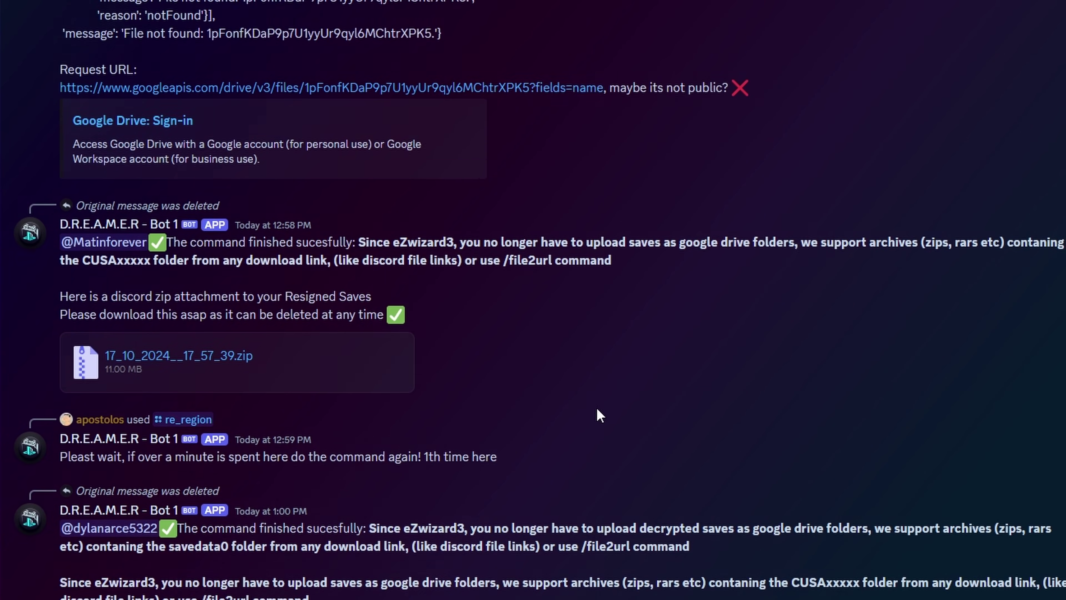
scroll(589, 421, "up", 15)
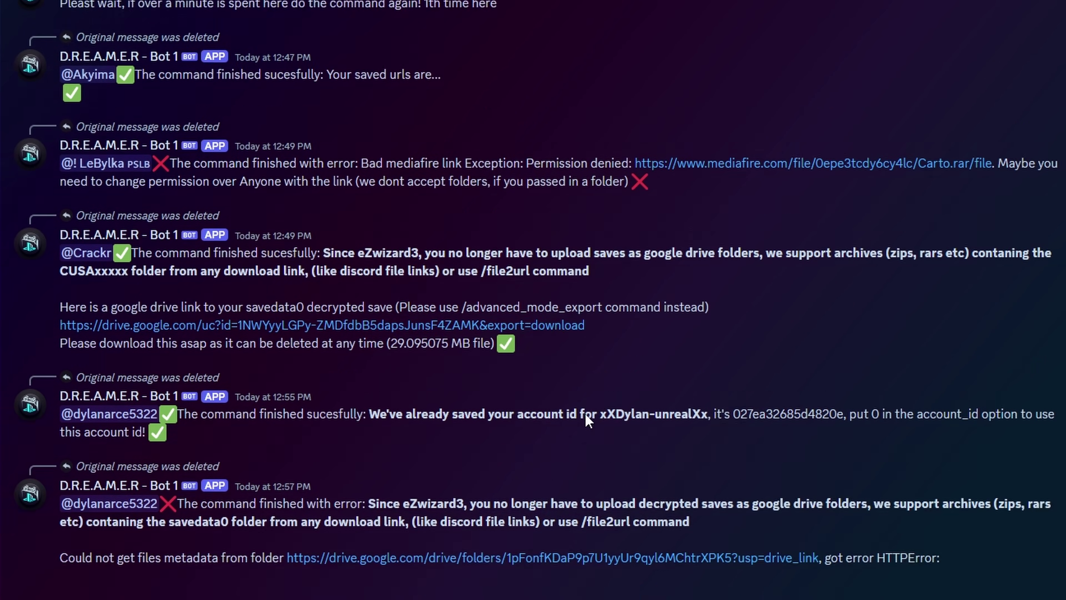
scroll(585, 415, "up", 15)
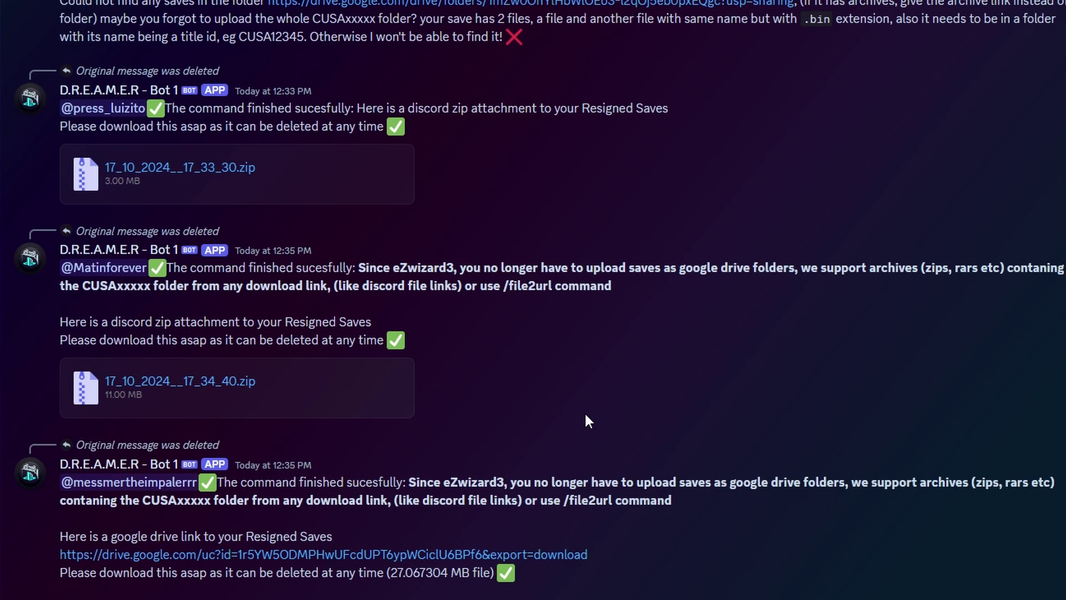
scroll(586, 416, "up", 15)
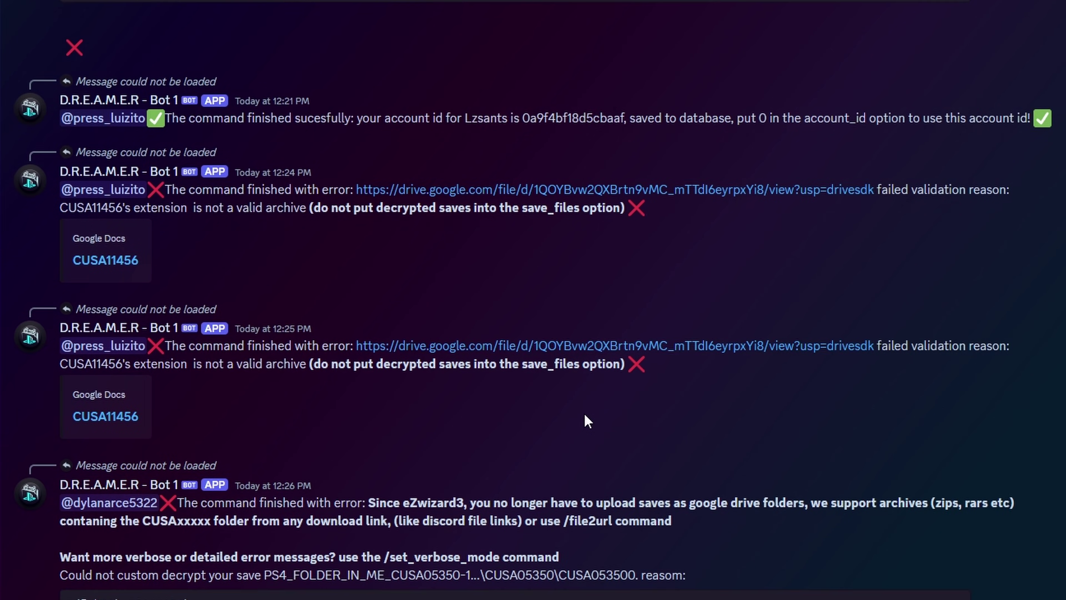
scroll(586, 420, "up", 20)
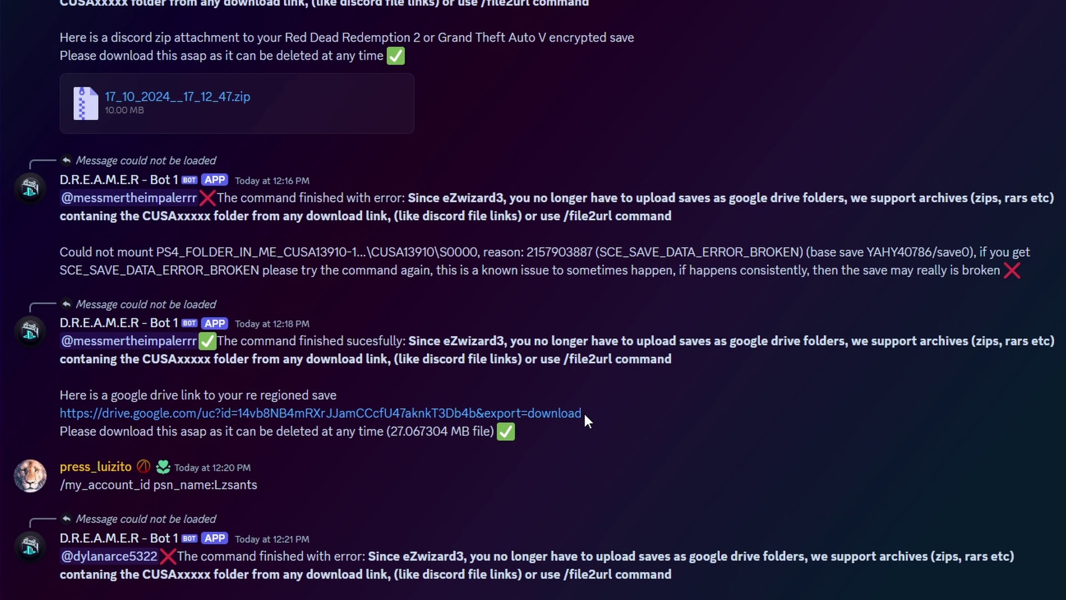
Run the D.R.E.A.M.E.R. bot's /ping command in the EZWizard 3 thread.
left_click(147, 569)
type("/ping")
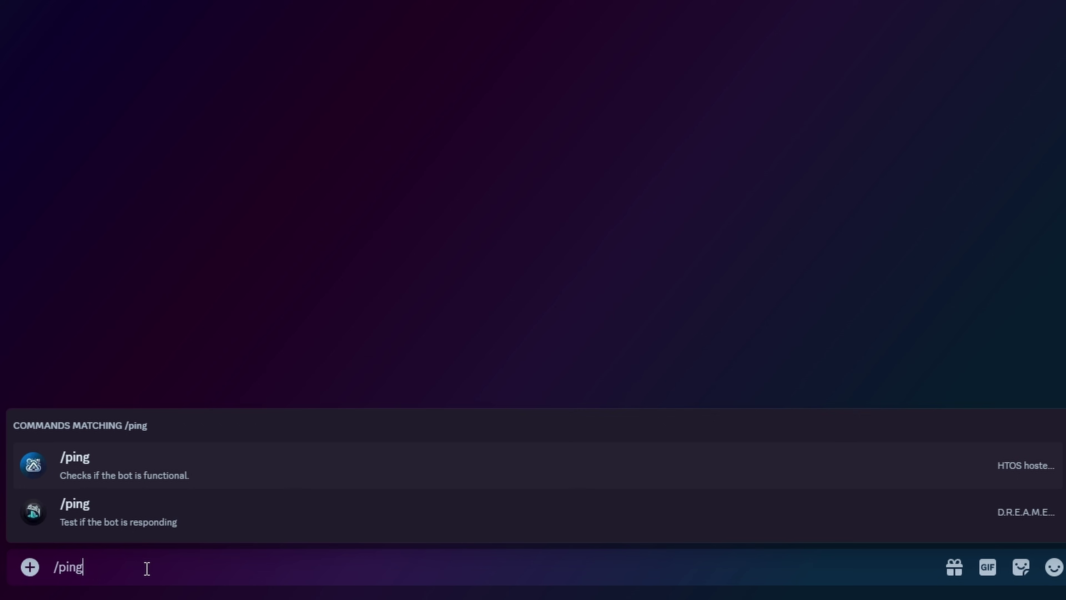
key("Down")
key("Return")
key("Return")
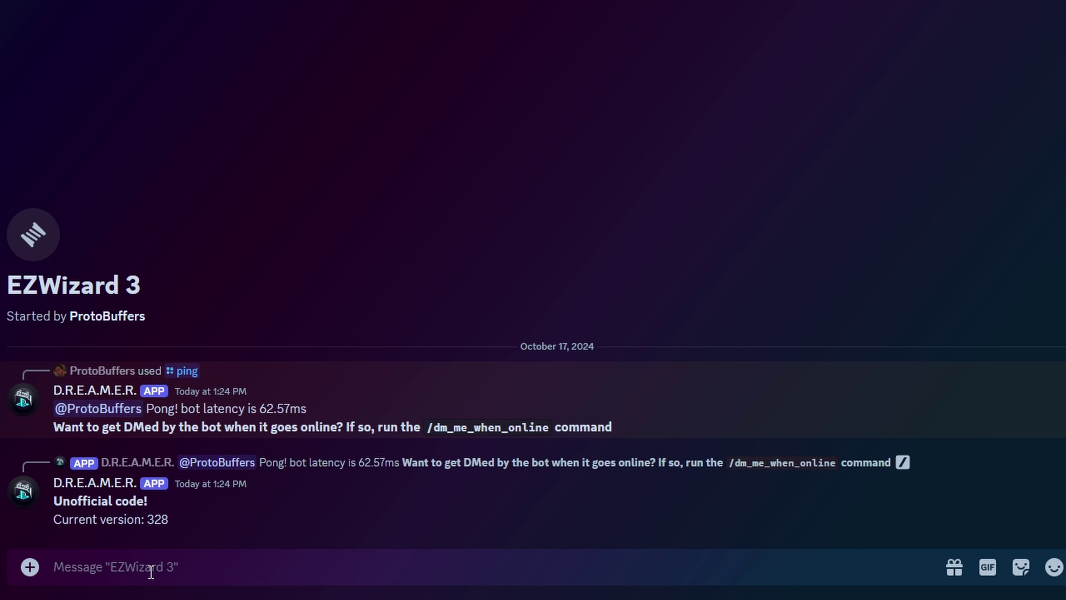
Run the bot's /my_account_id command with the account's PSN name as psn_name.
type("/")
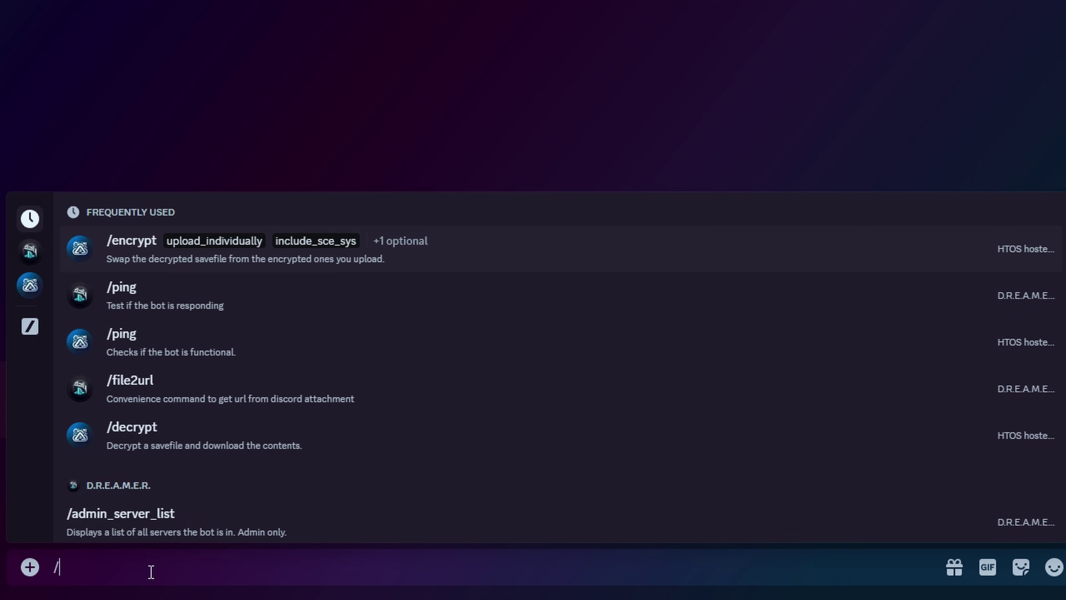
type("my")
key("Down")
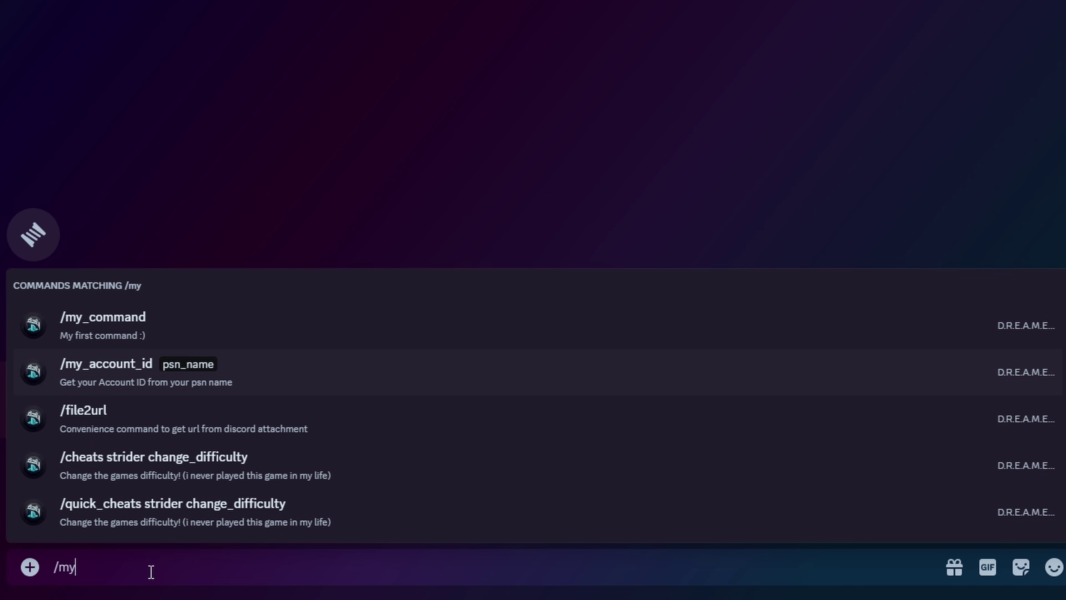
key("Return")
type("P")
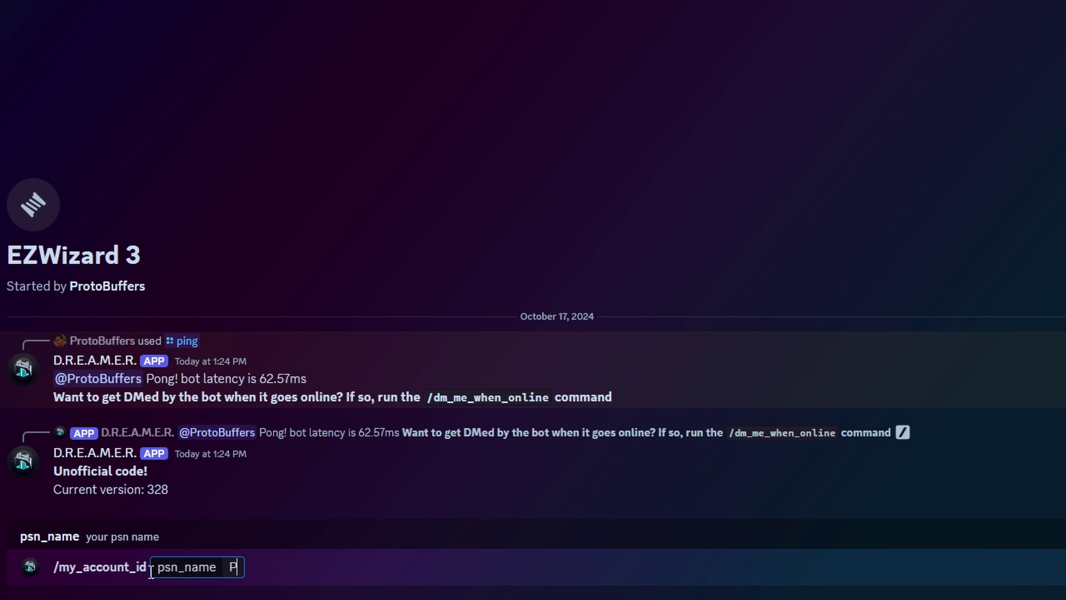
type("rotoBuffers")
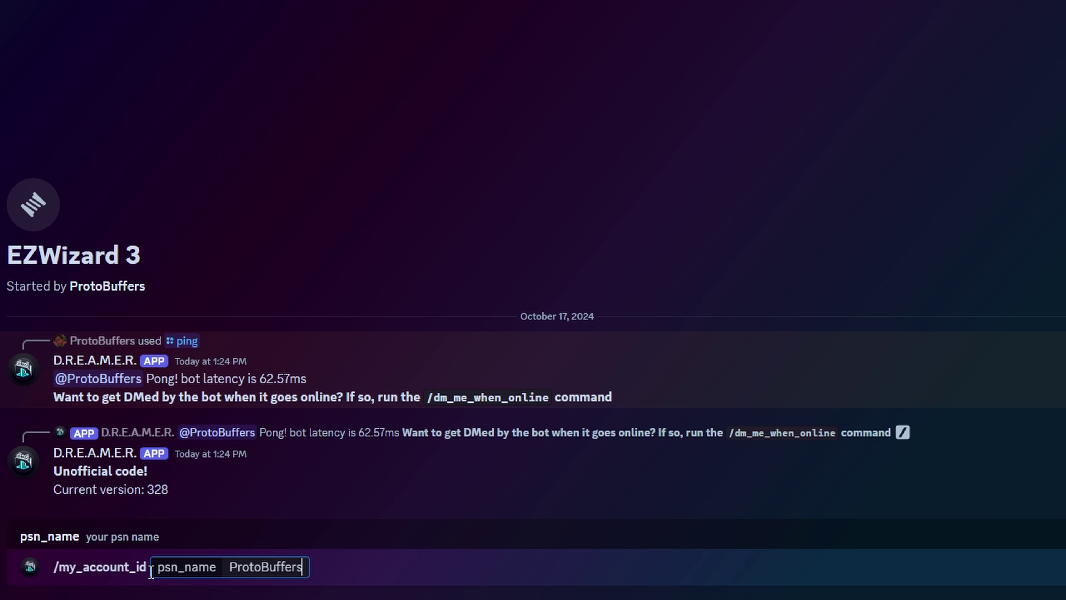
key("Return")
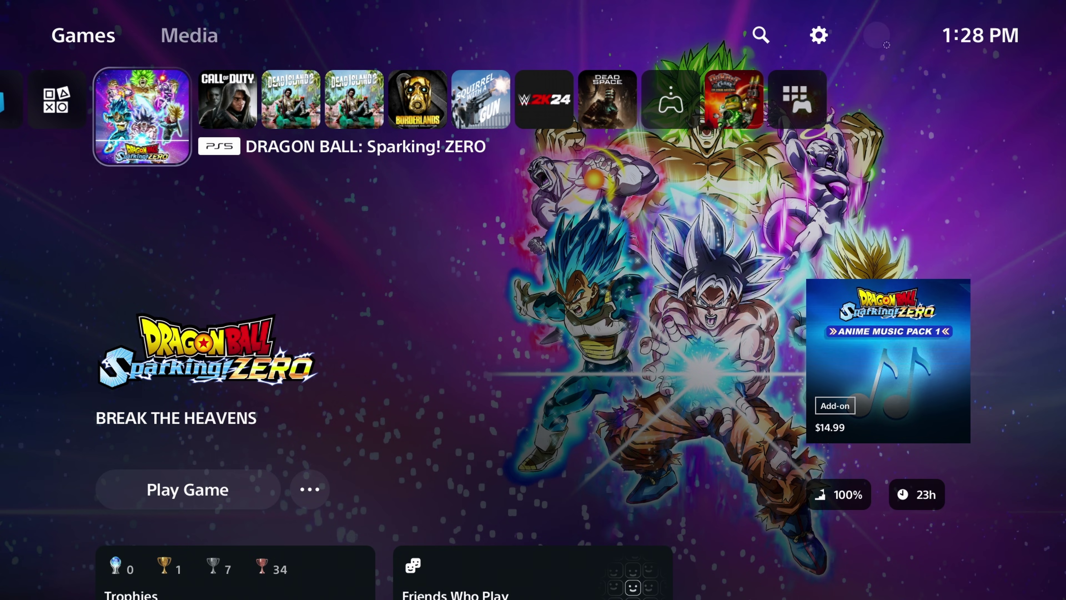
Open Saved Data and Game/App Settings in the PS5 system settings.
key("Up")
key("Right")
key("Return")
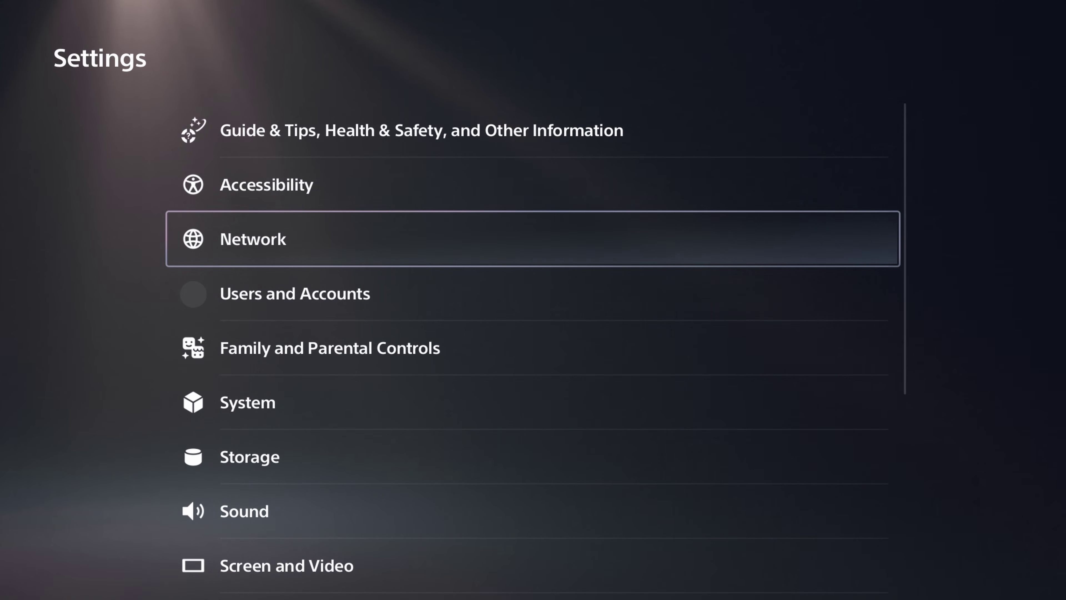
key("Down")
key("Down")
key("Down")
key("Down")
key("Down")
key("Down")
key("Down")
key("Down")
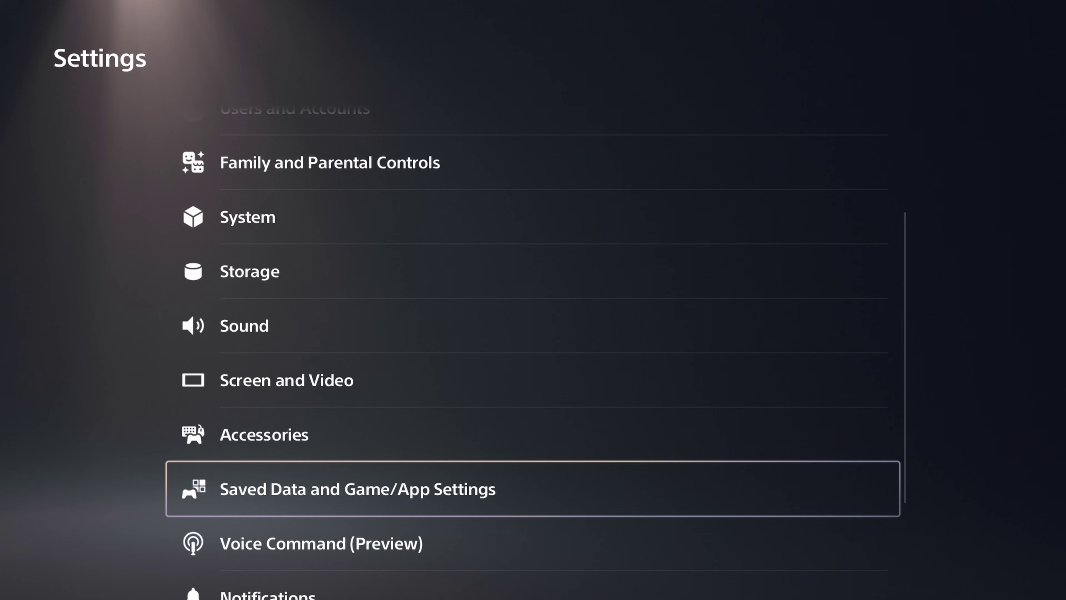
key("Return")
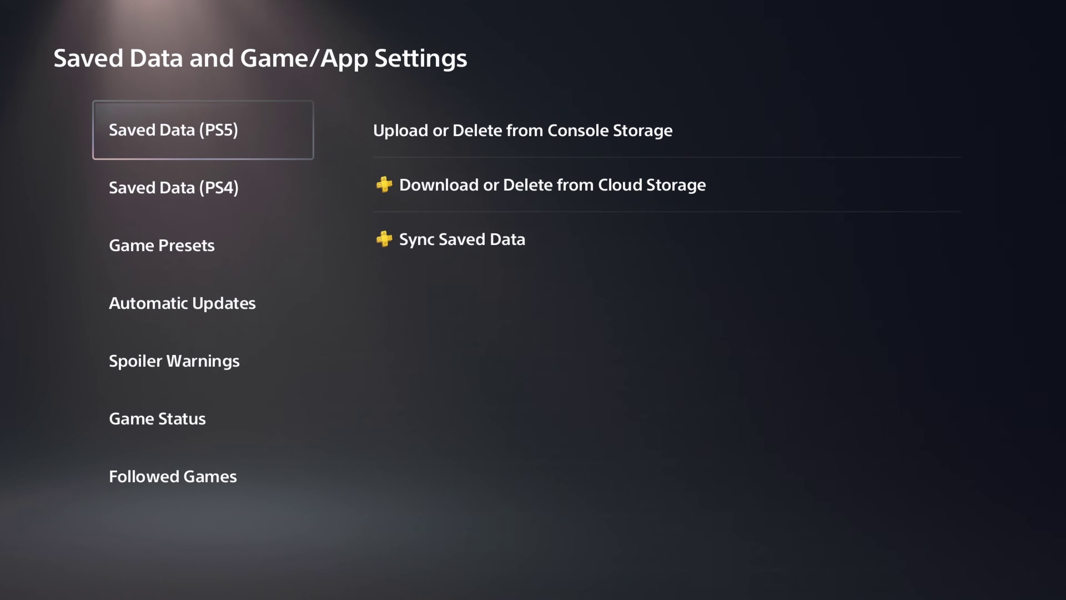
Look through the PS5 saved data options for console storage, cloud storage and syncing.
key("Right")
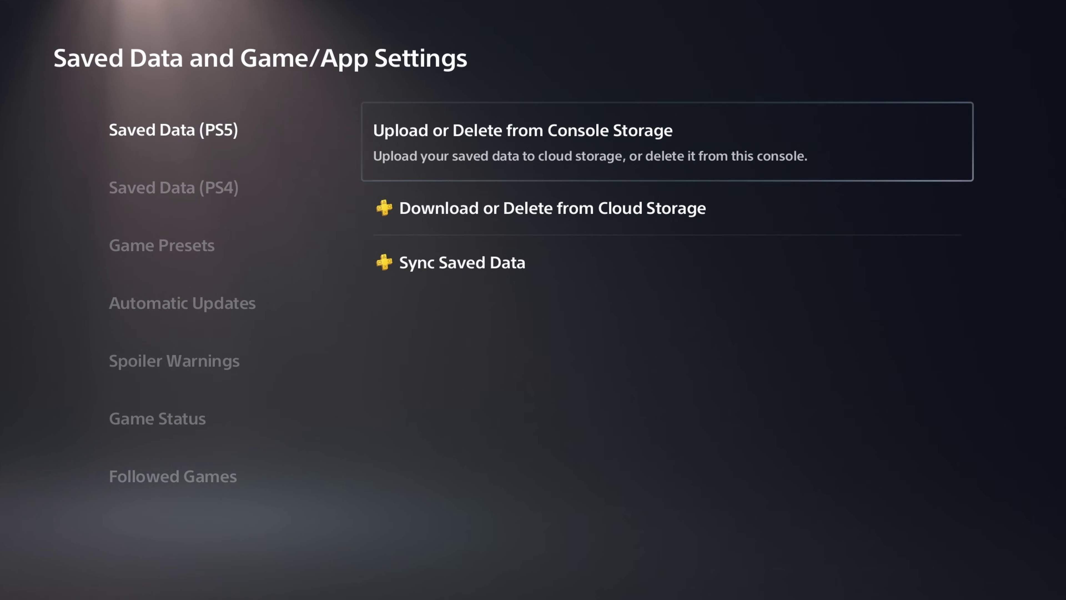
key("Down")
key("Down")
key("Up")
key("Up")
key("Left")
Open Upload or Delete from Console Storage for the PS4 saved data.
key("Down")
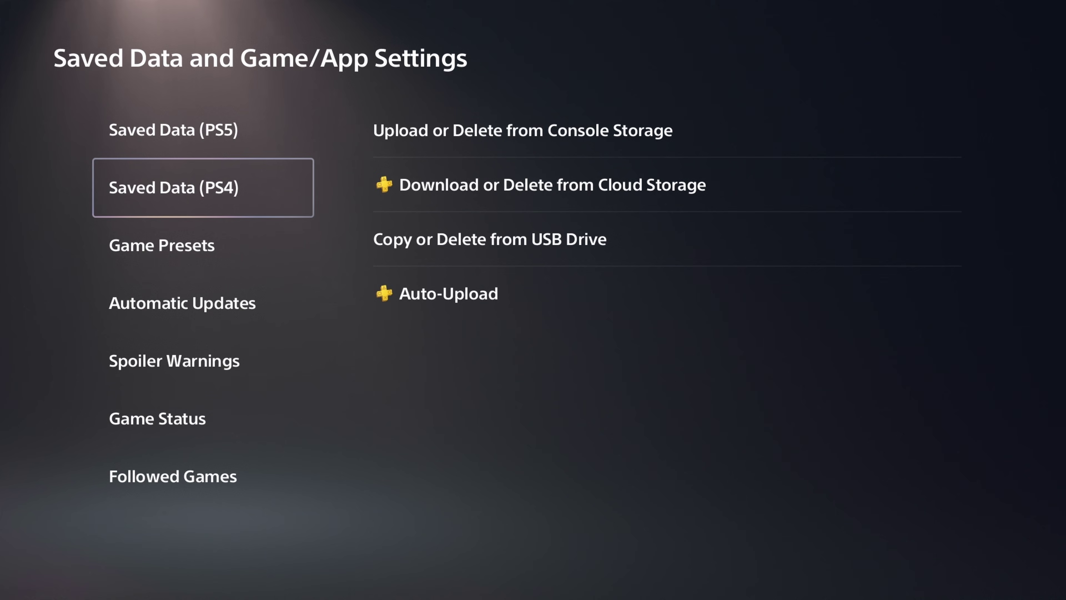
key("Right")
key("Down")
key("Up")
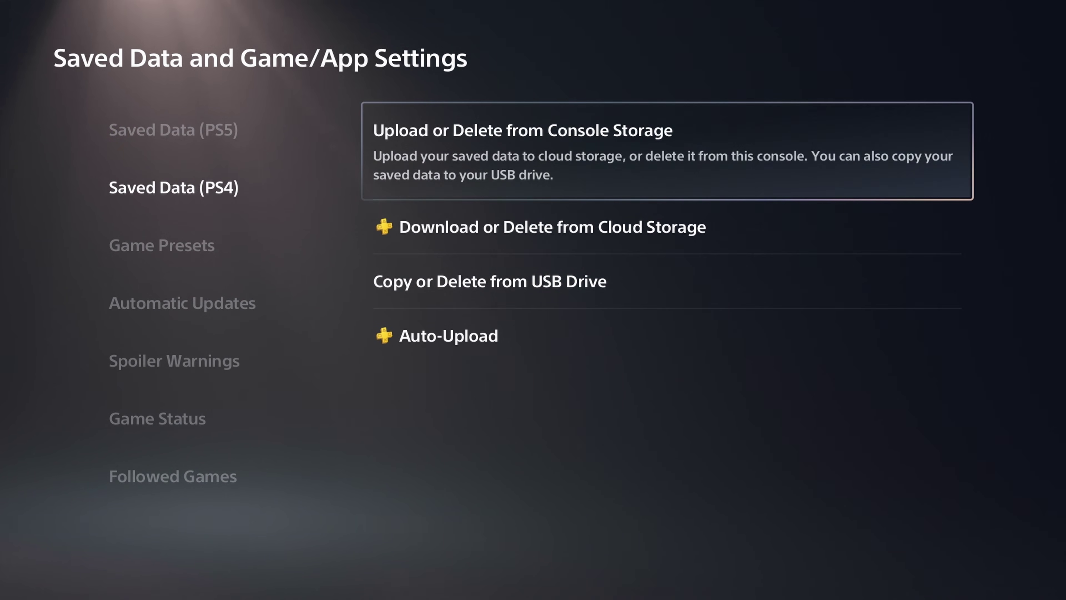
key("Down")
key("Down")
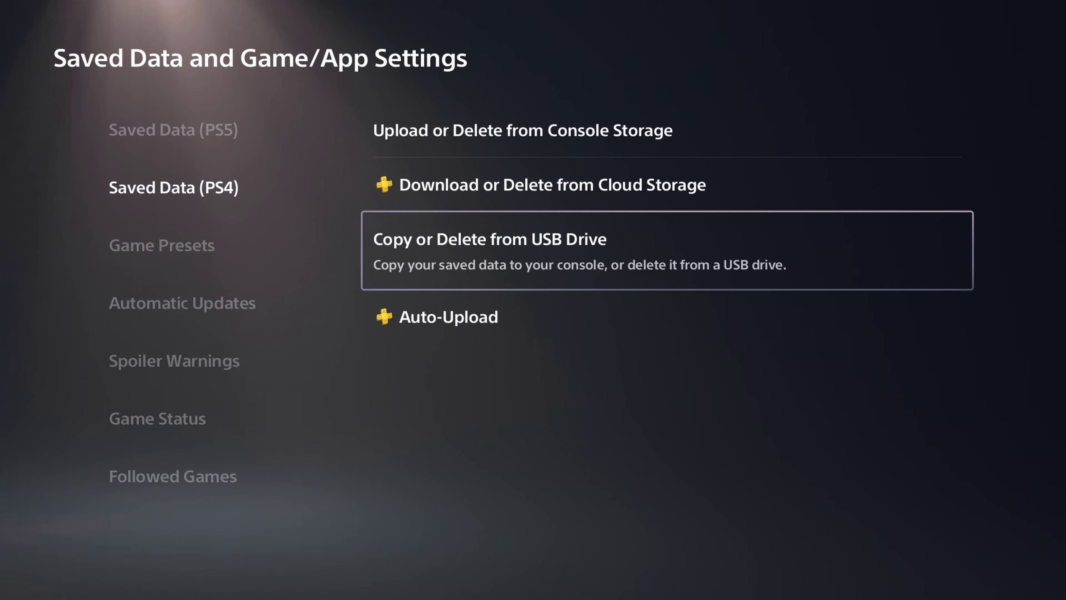
key("Up")
key("Up")
key("Return")
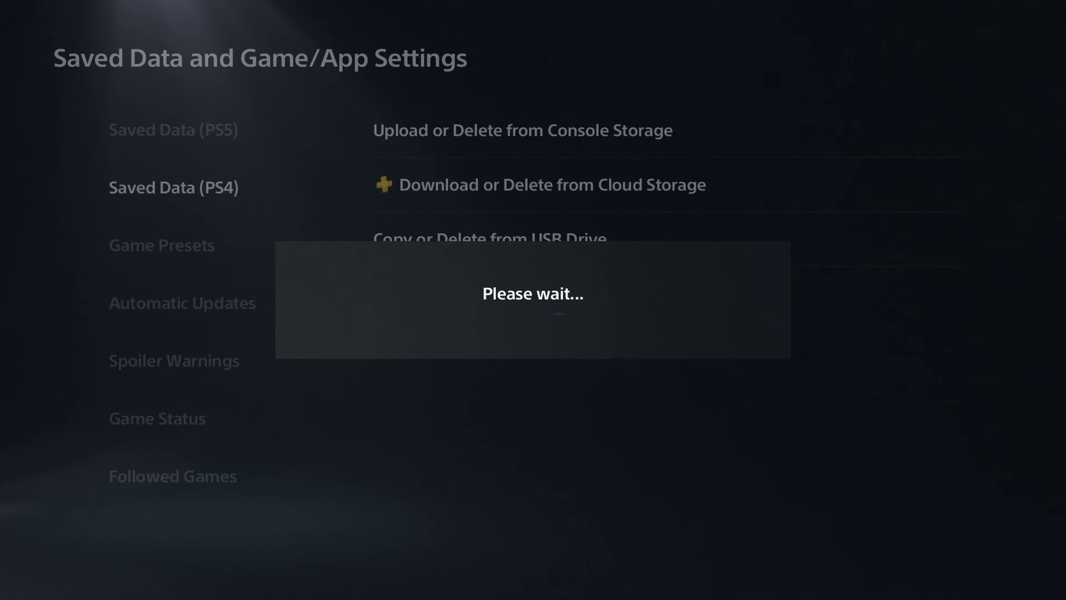
Copy Borderlands 2 saved data from Borderlands: The Handsome Collection to the USB drive.
key("Right")
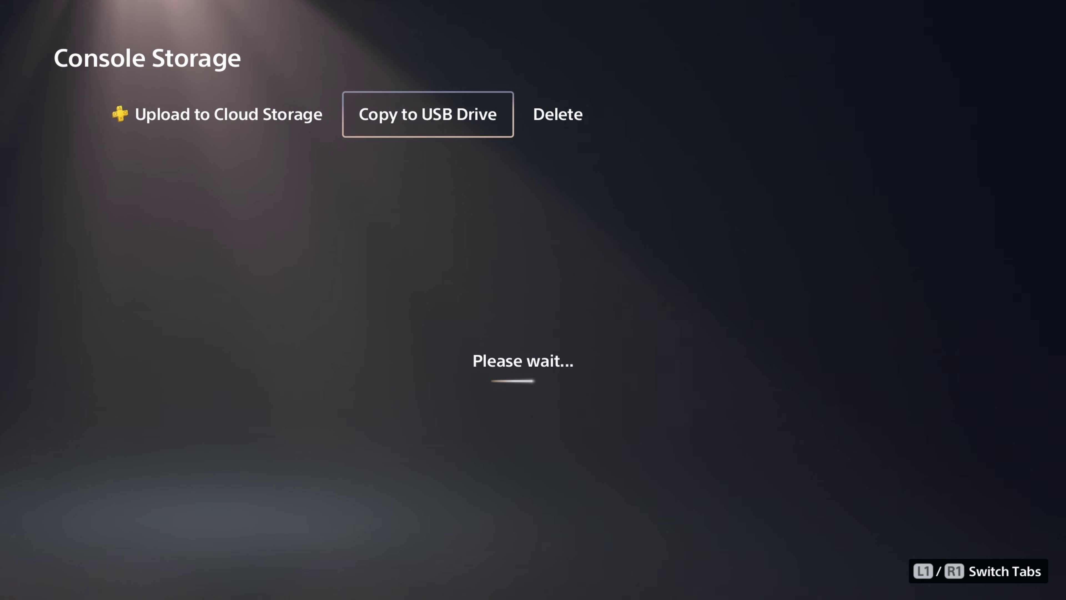
key("Return")
key("Return")
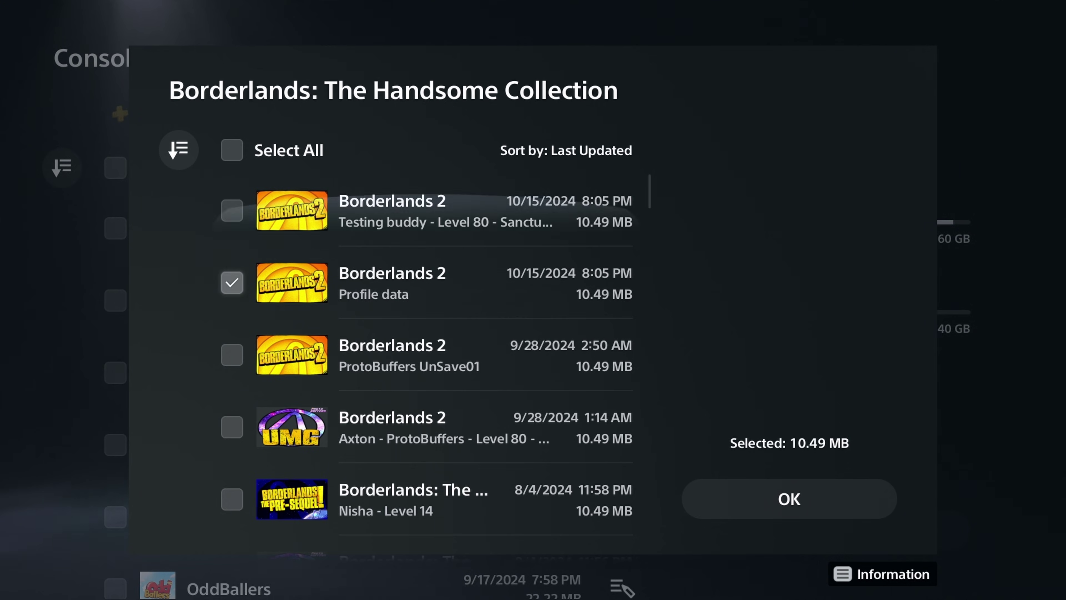
key("Up")
key("Return")
key("Right")
key("Return")
key("Right")
key("Return")
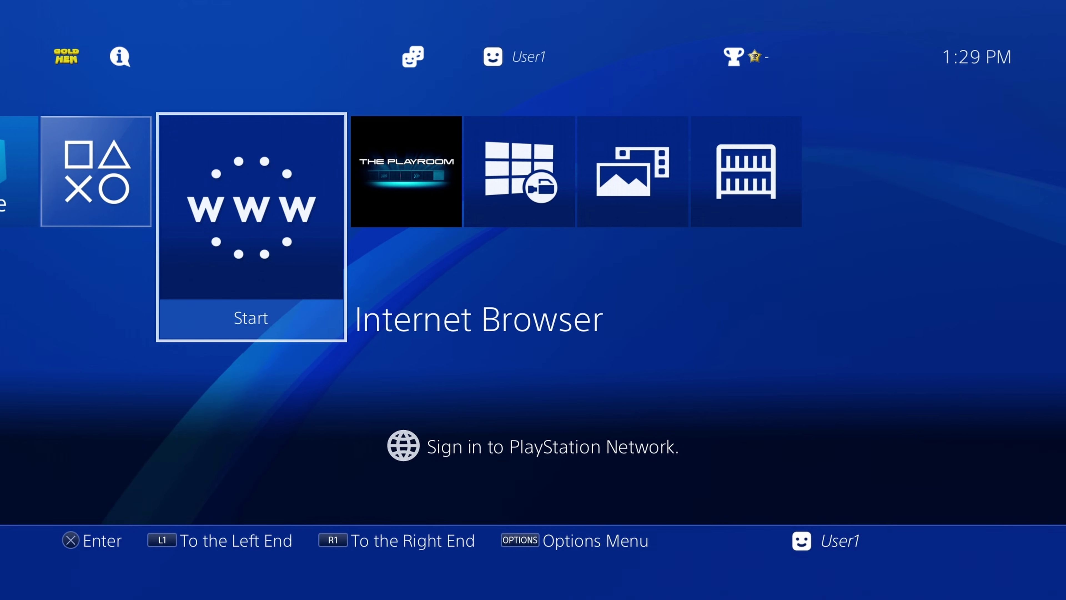
Switch to the PS4 and open Application Saved Data Management in its settings.
key("Up")
key("Return")
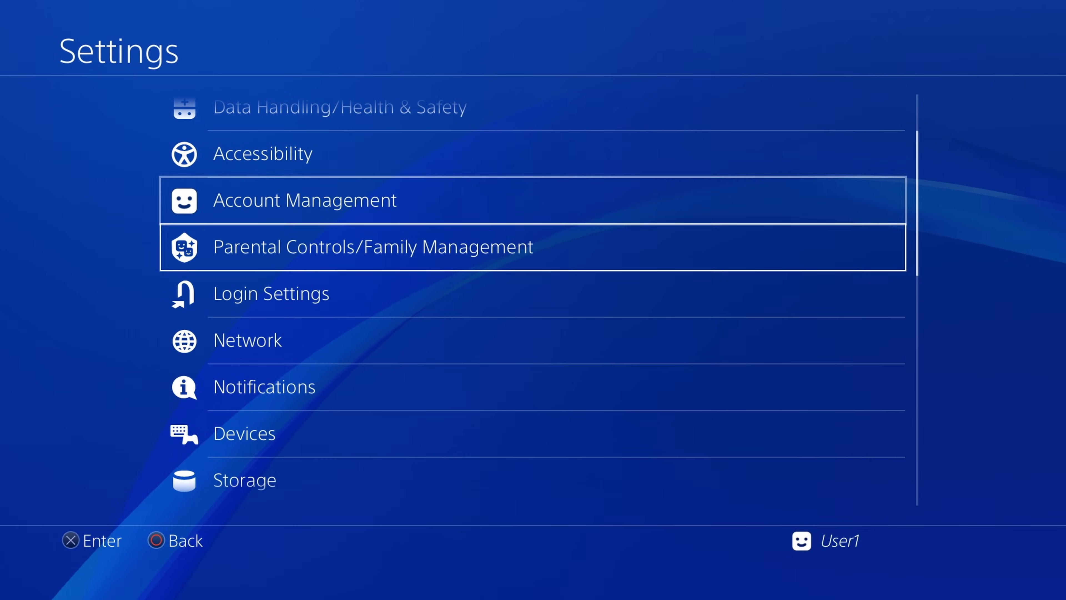
key("Down")
key("Down")
key("Down")
key("Down")
key("Down")
key("Down")
key("Down")
key("Return")
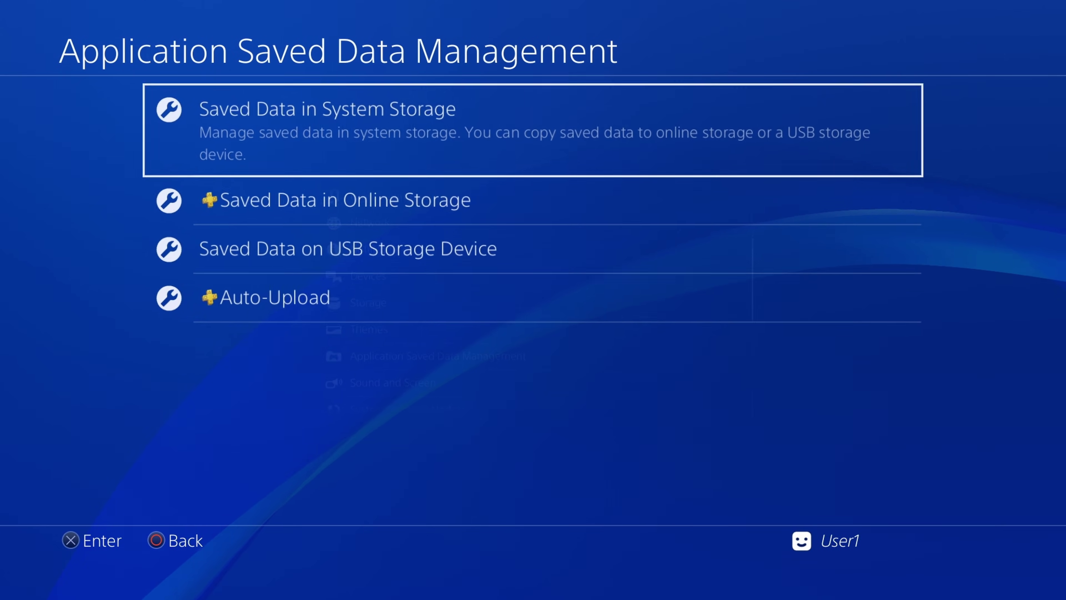
Open Copy to USB Storage Device for the saved data in system storage.
key("Down")
key("Up")
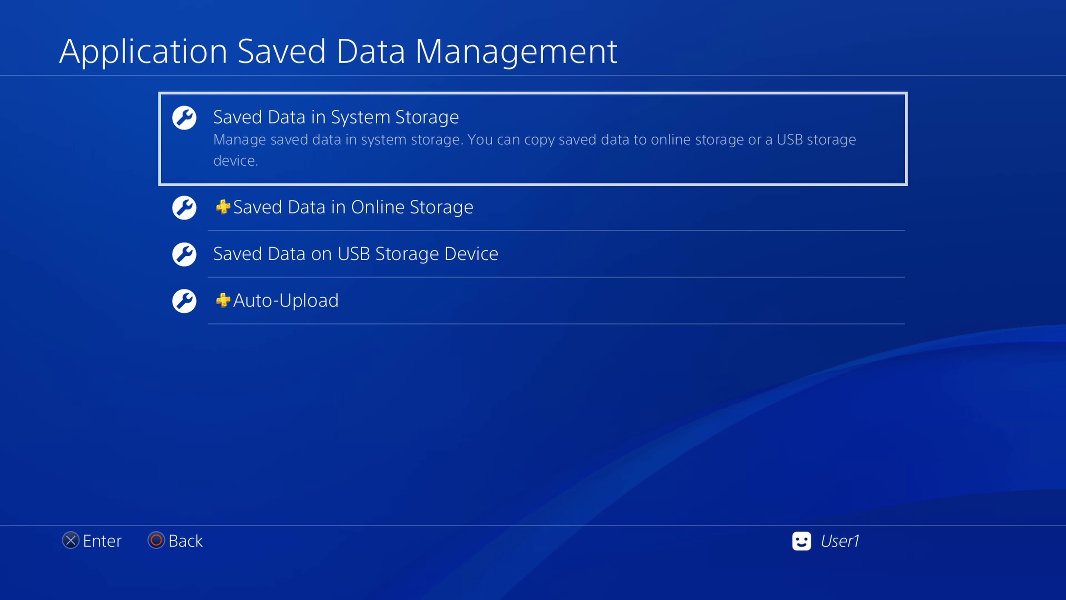
key("Return")
key("Down")
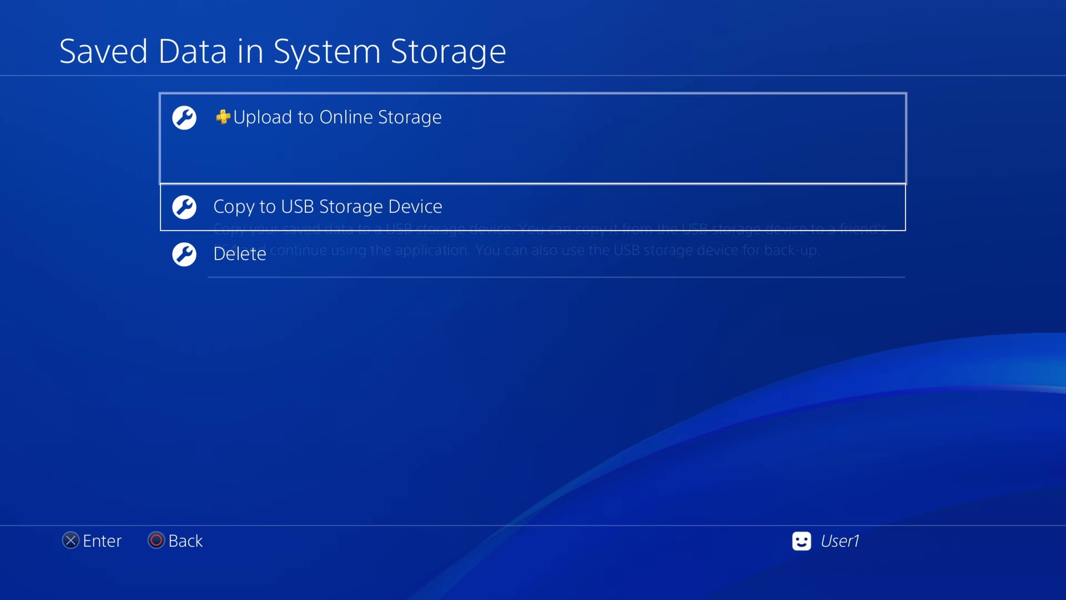
key("Return")
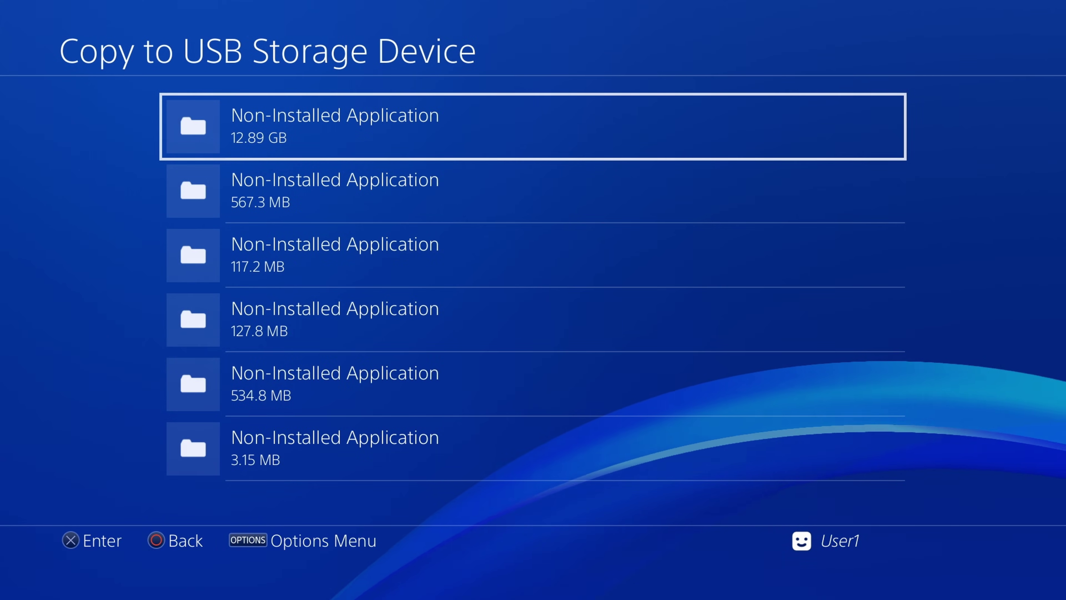
Copy saved data of the 12.89 GB non-installed application, including the 10/17/2024 1:28 PM save, to the USB storage device.
key("Return")
key("Return")
key("Down")
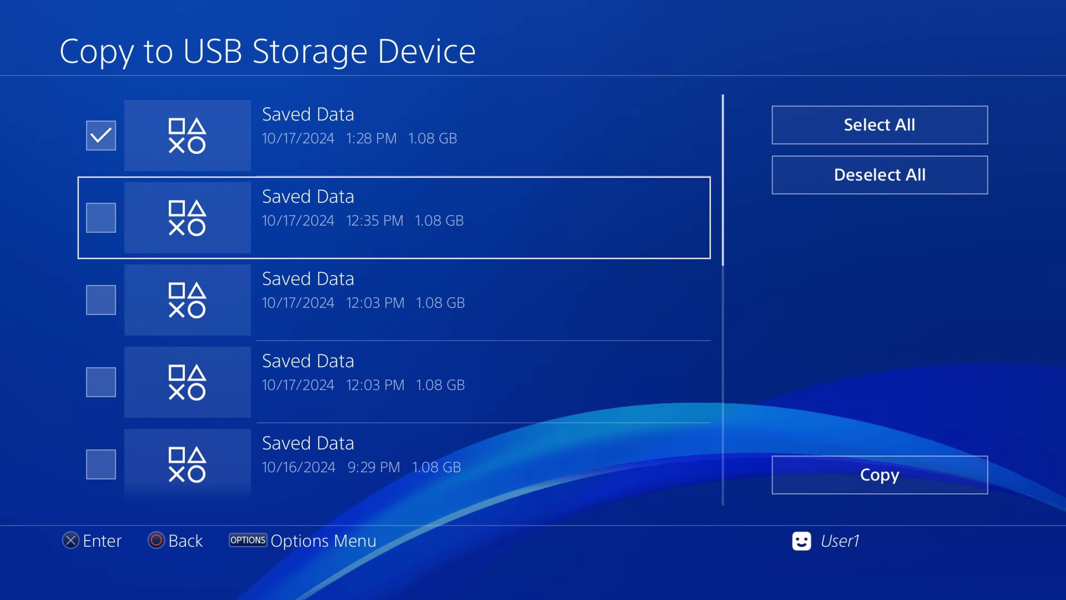
key("Return")
key("Right")
key("Return")
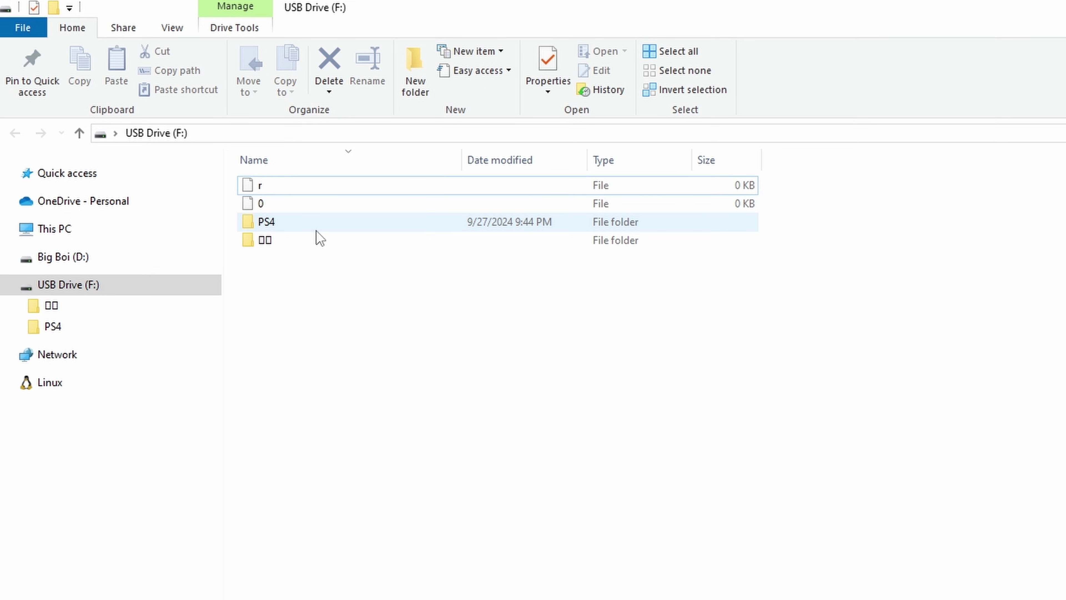
Switch to File Explorer and open the CUSA01401 folder inside the account ID folder of PS4\SAVEDATA on USB Drive (F:).
double_click(317, 231)
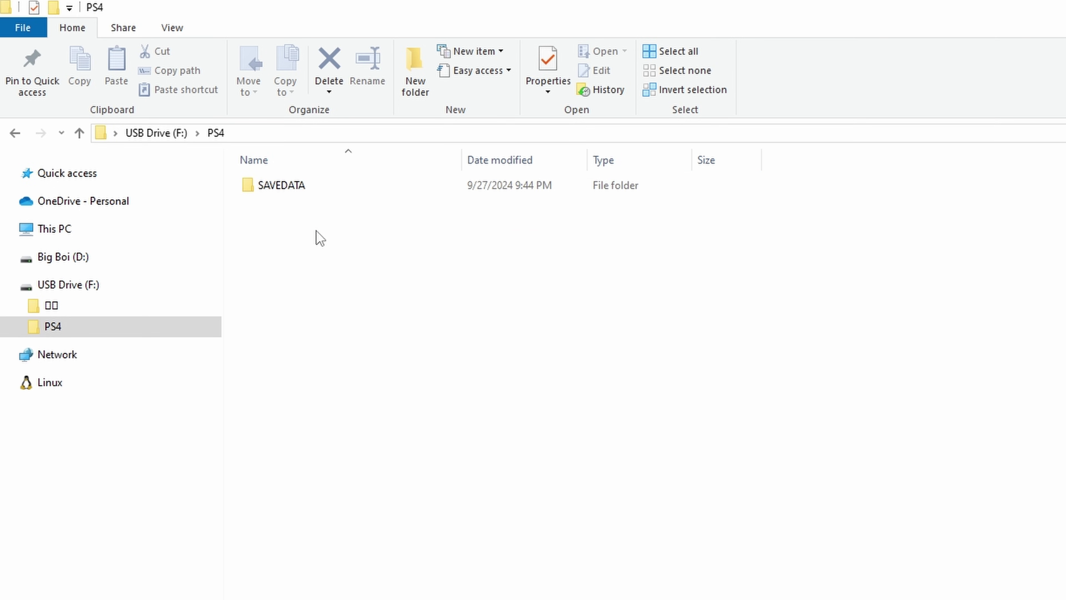
double_click(328, 197)
left_click(328, 192)
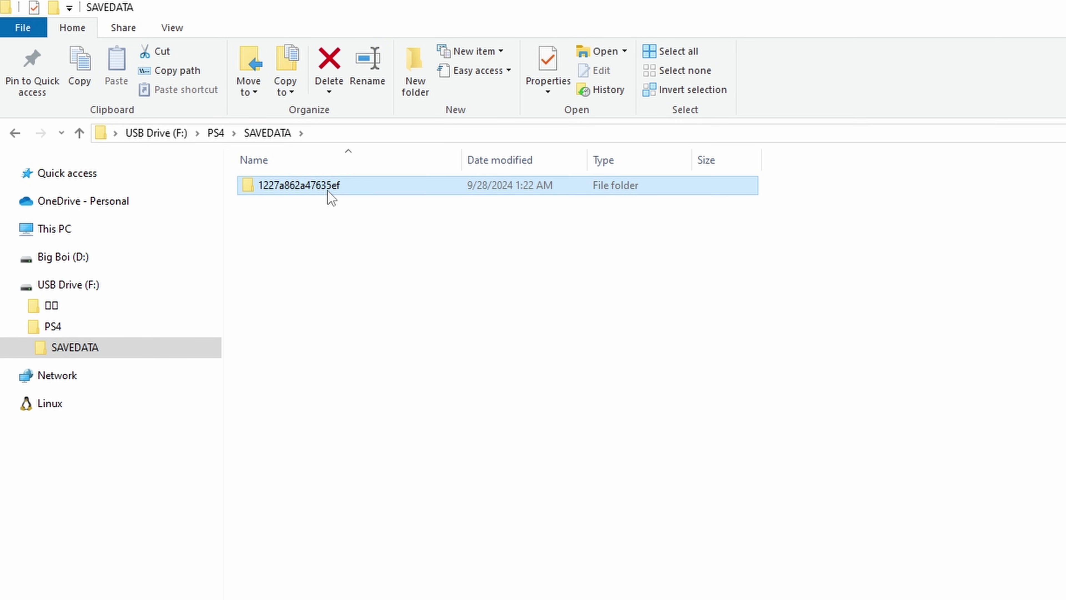
mouse_move(342, 202)
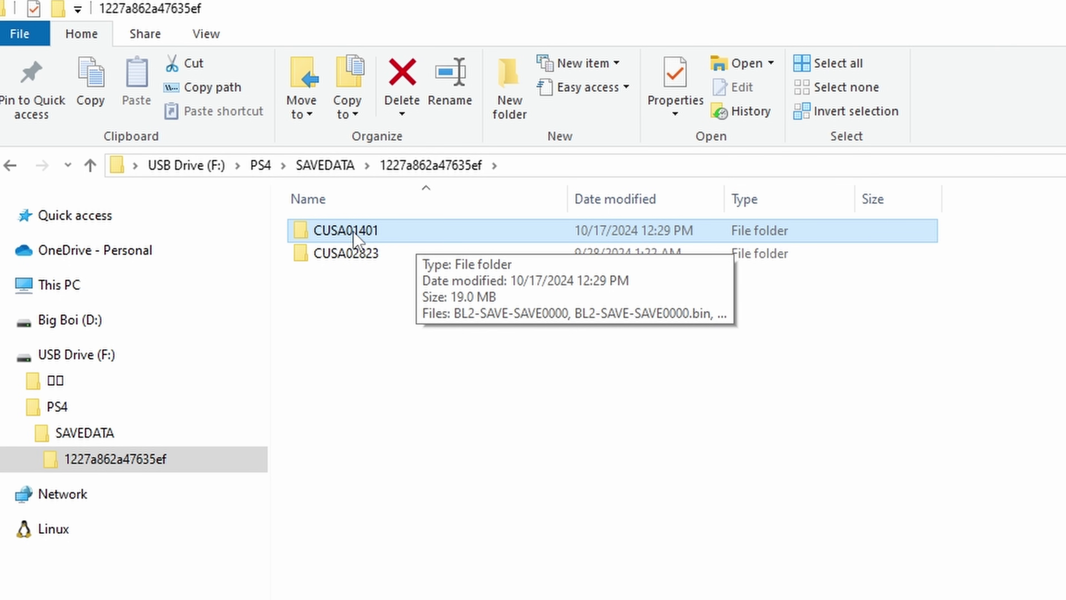
double_click(368, 231)
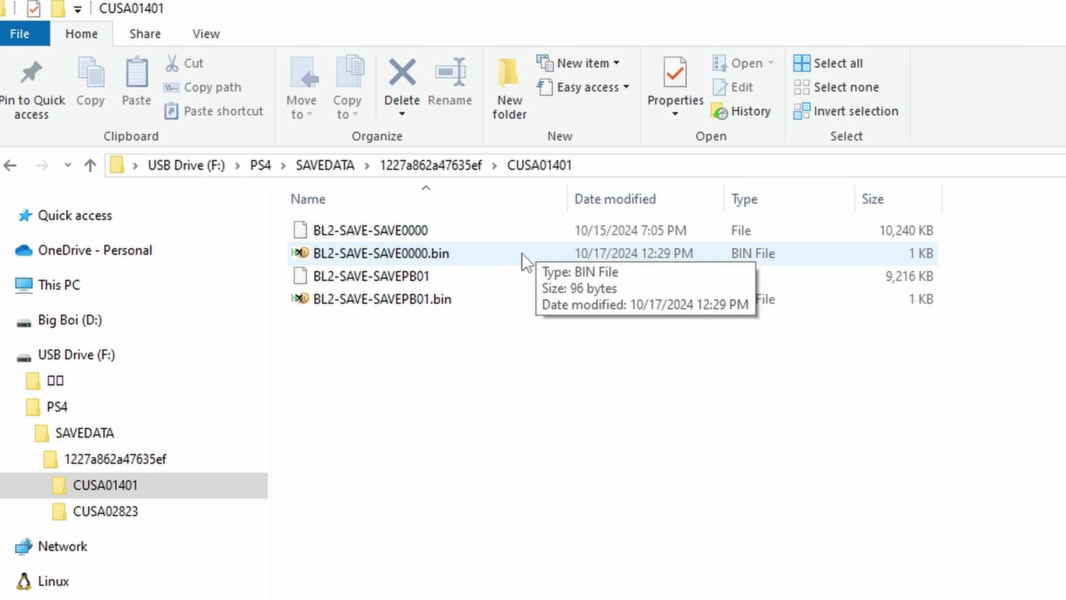
Inspect the BL2-SAVE-SAVE0000 save file and its matching BL2-SAVE-SAVE0000.bin file.
left_click(487, 236)
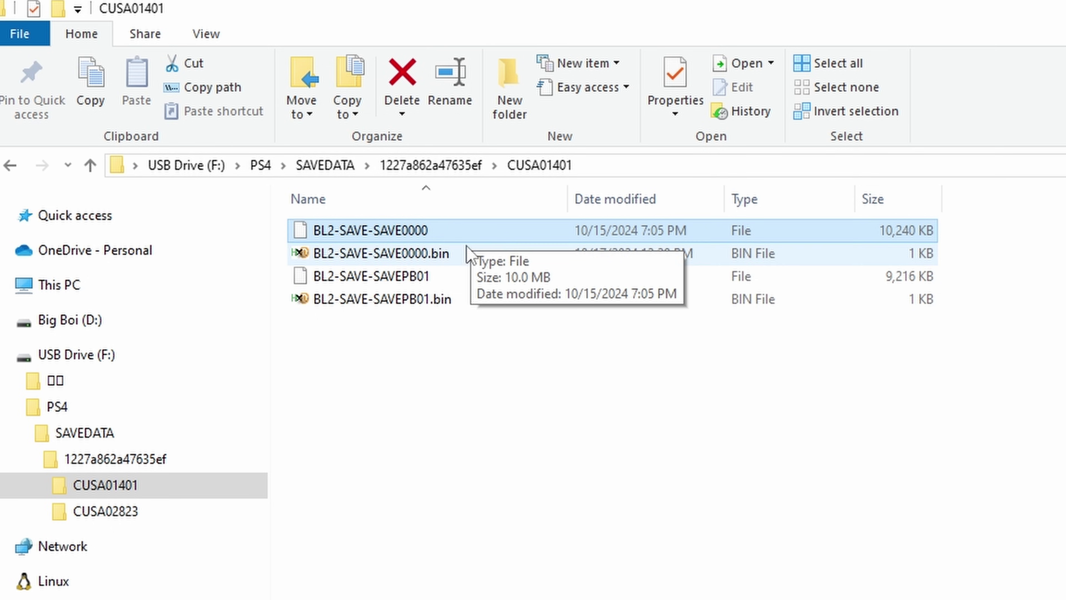
left_click(492, 252)
left_click(401, 367)
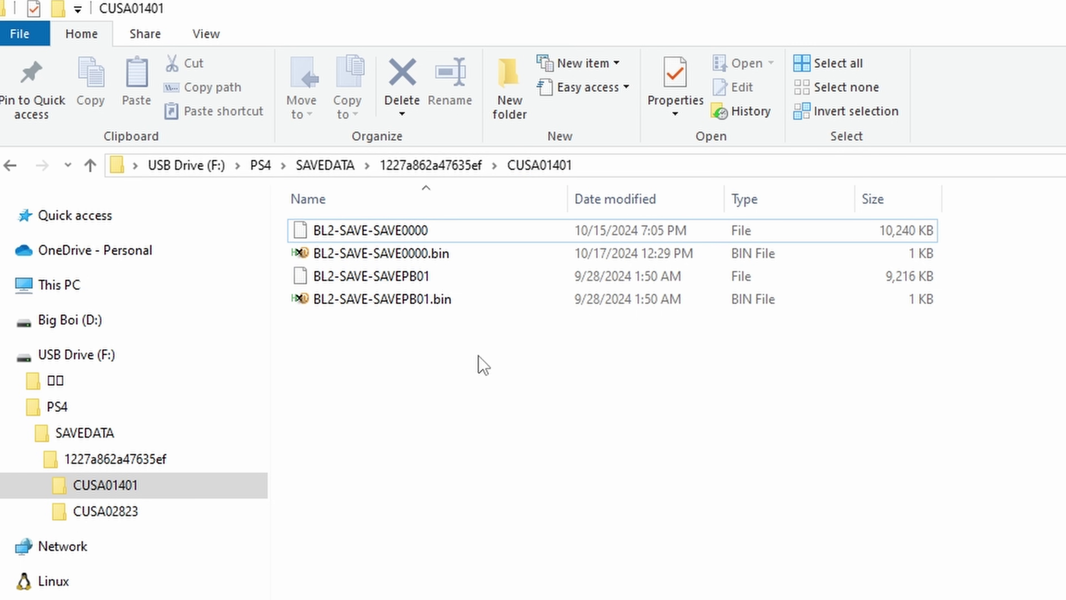
Move BL2-SAVE-SAVEPB01 and its .bin file out of CUSA01401 into the parent account ID folder, and open that folder.
left_click_drag(481, 362, 423, 275)
left_click_drag(478, 299, 457, 176)
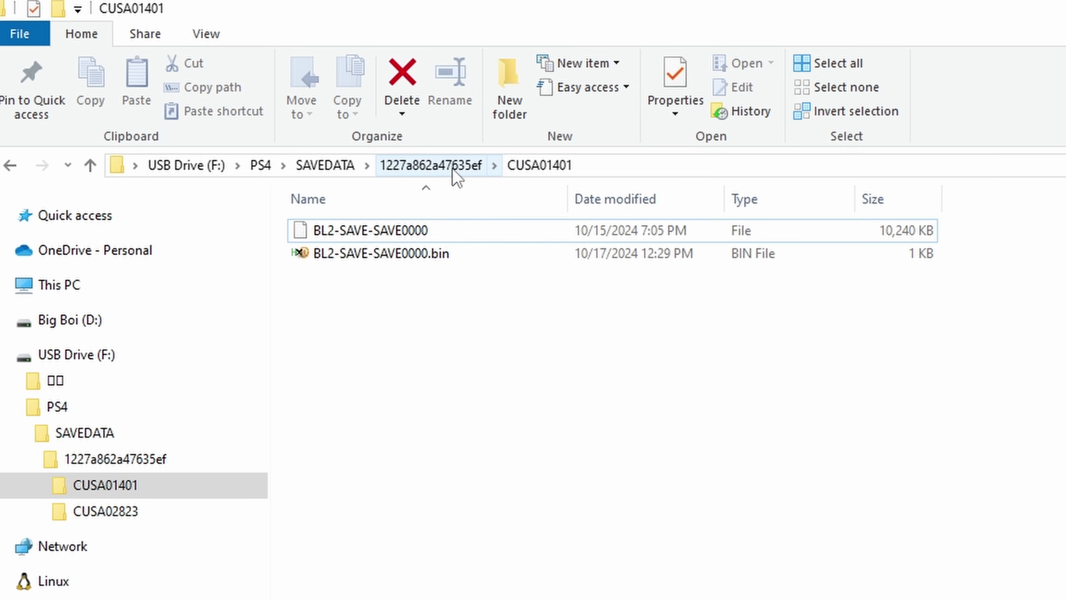
left_click(456, 177)
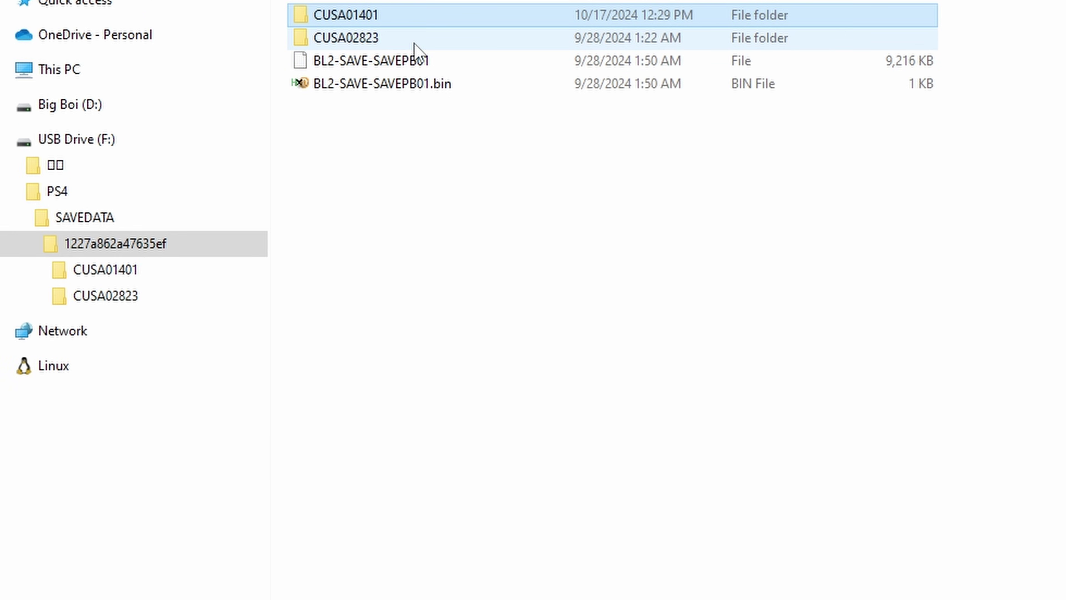
Compress the CUSA01401 folder into CUSA01401.zip.
right_click(397, 21)
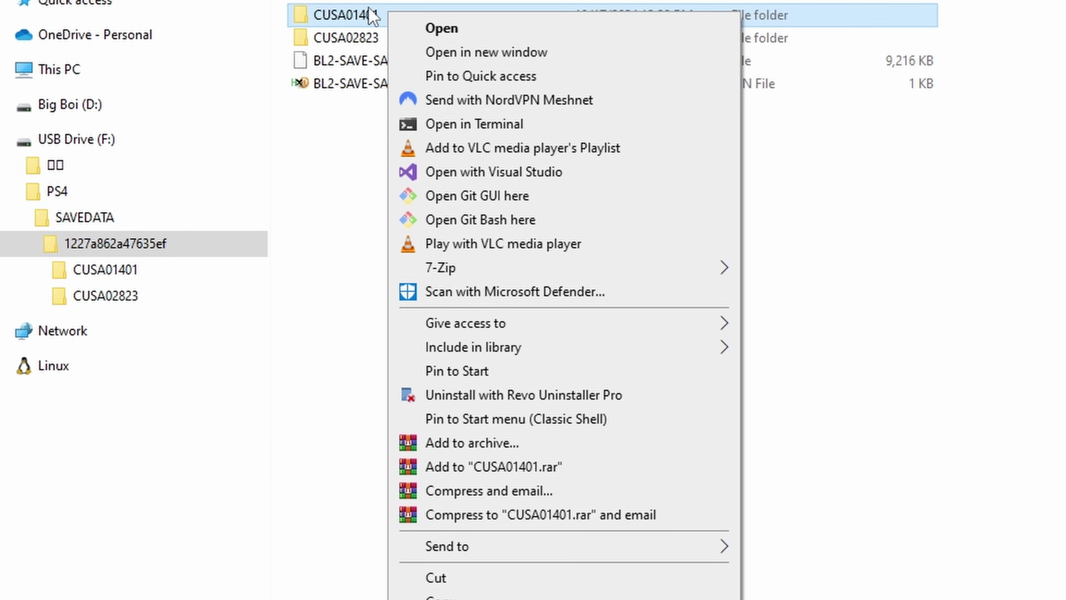
mouse_move(520, 550)
left_click(789, 574)
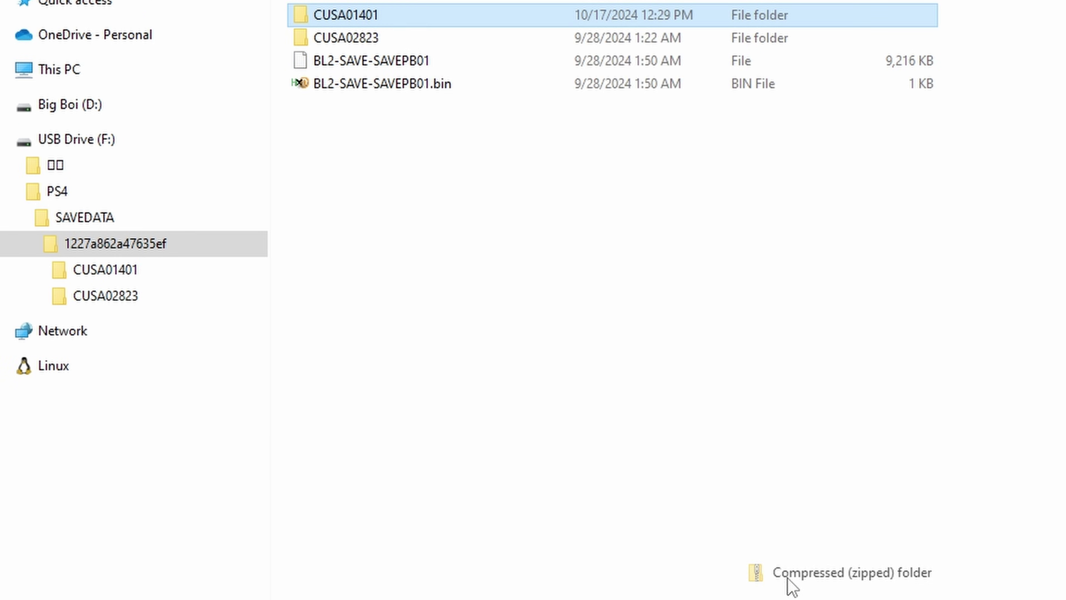
left_click(506, 330)
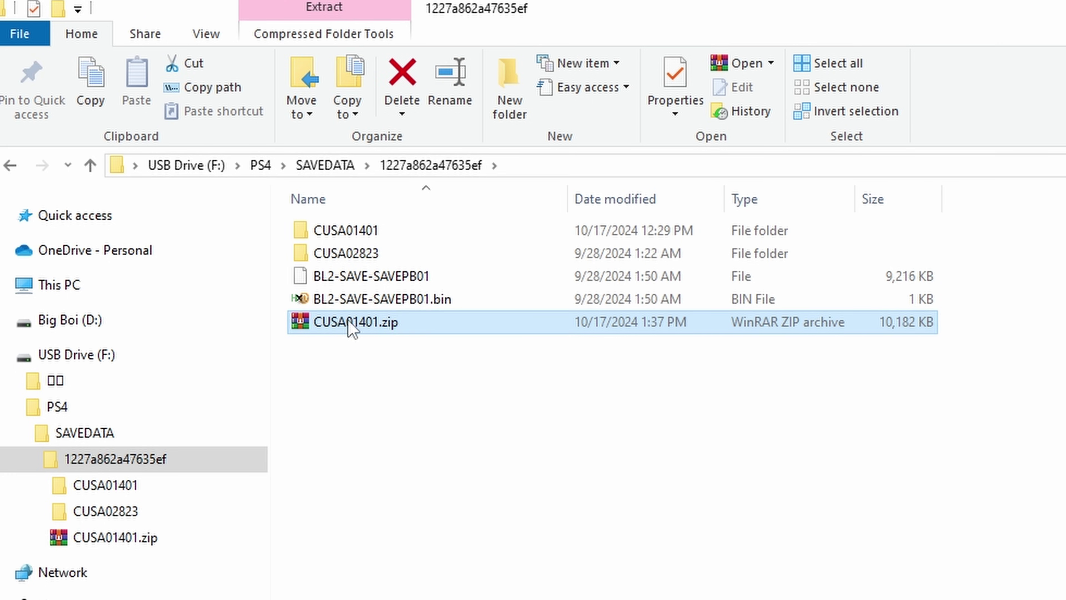
Inspect the BL2-SAVE-SAVEPB01 file pair and CUSA01401.zip in the account ID folder.
left_click(420, 300)
left_click(499, 286)
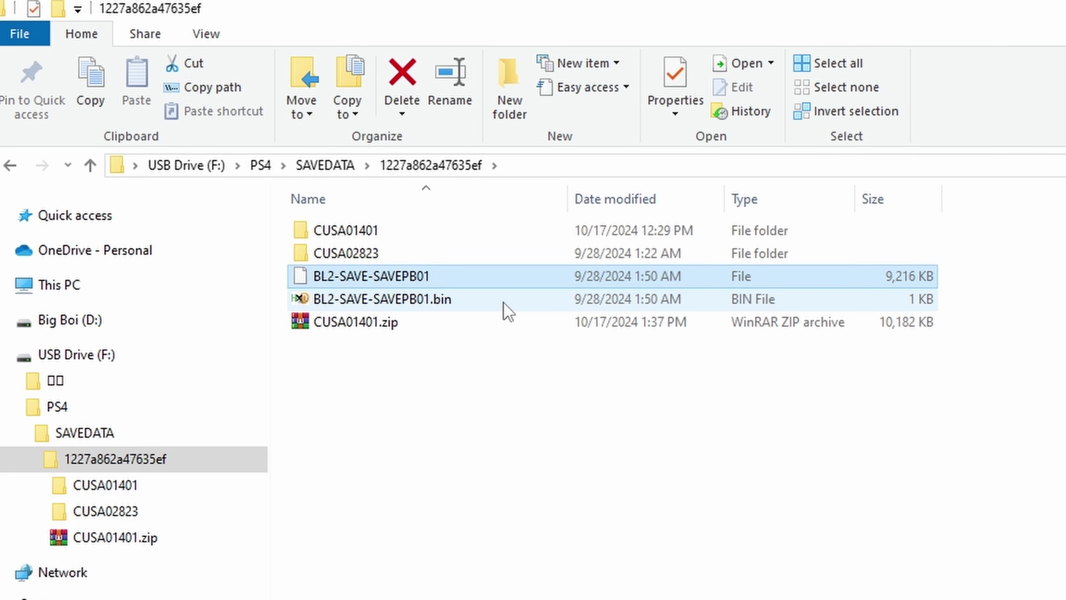
left_click(499, 299)
left_click(481, 287)
left_click(483, 299)
left_click(422, 323)
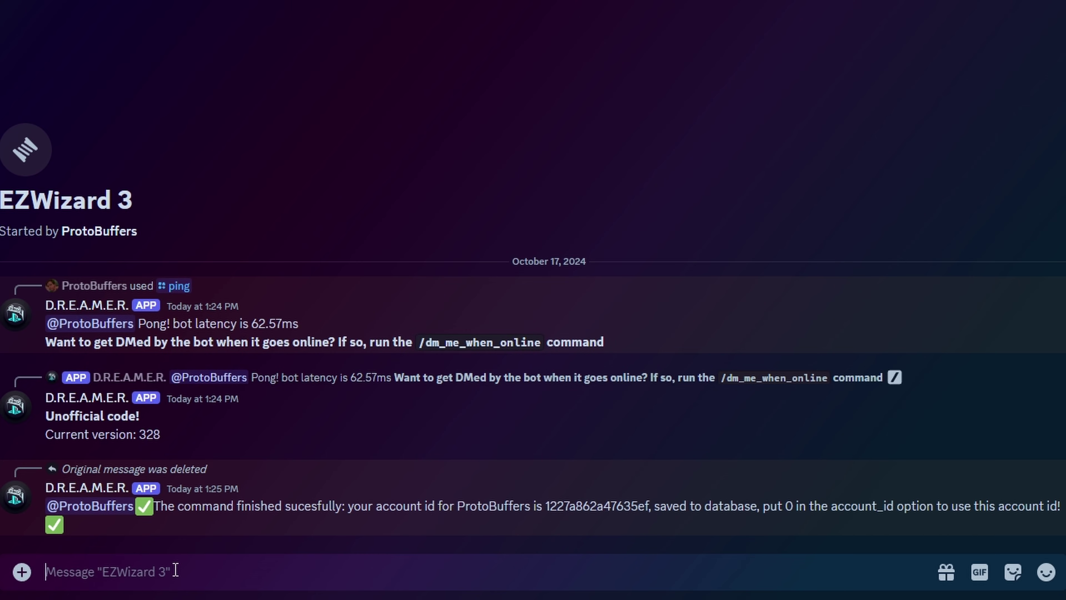
Switch to Discord, run /file2url with CUSA01401.zip attached as my_file, and copy the link from the bot's reply.
type("/file2url")
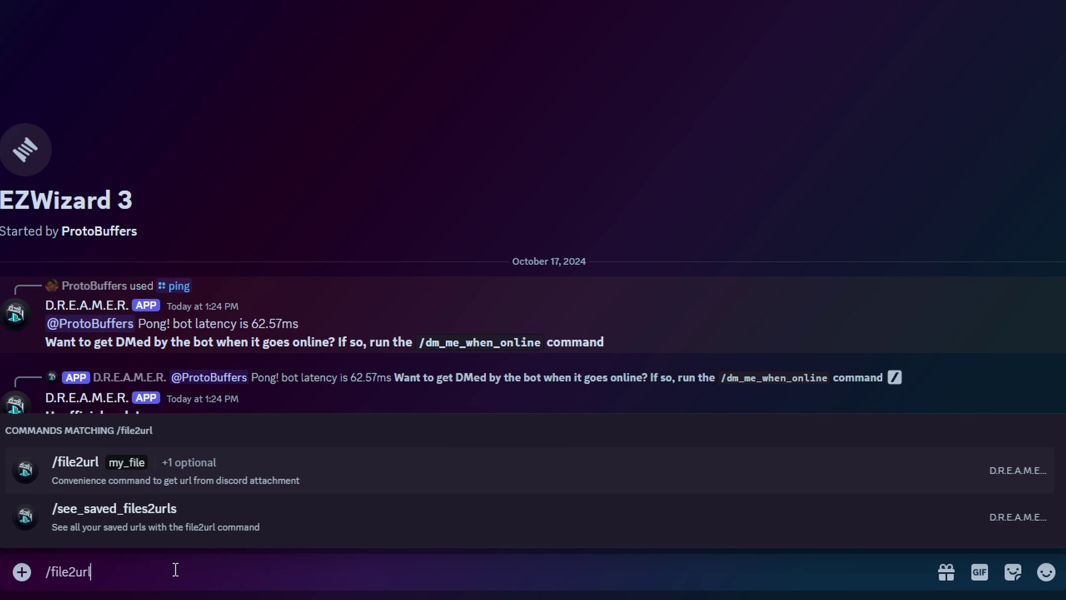
key("Return")
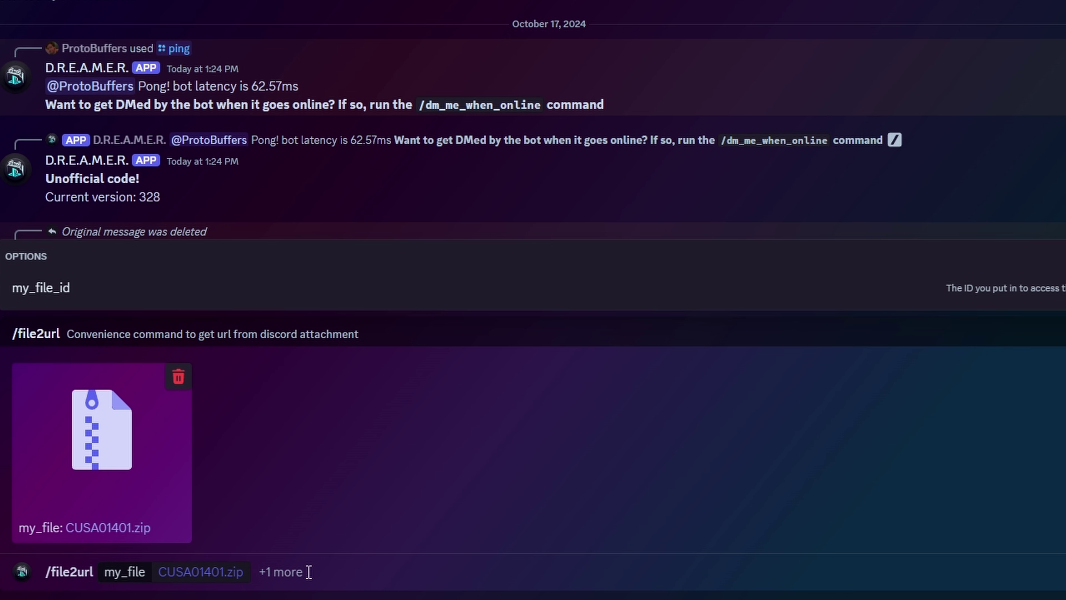
key("Return")
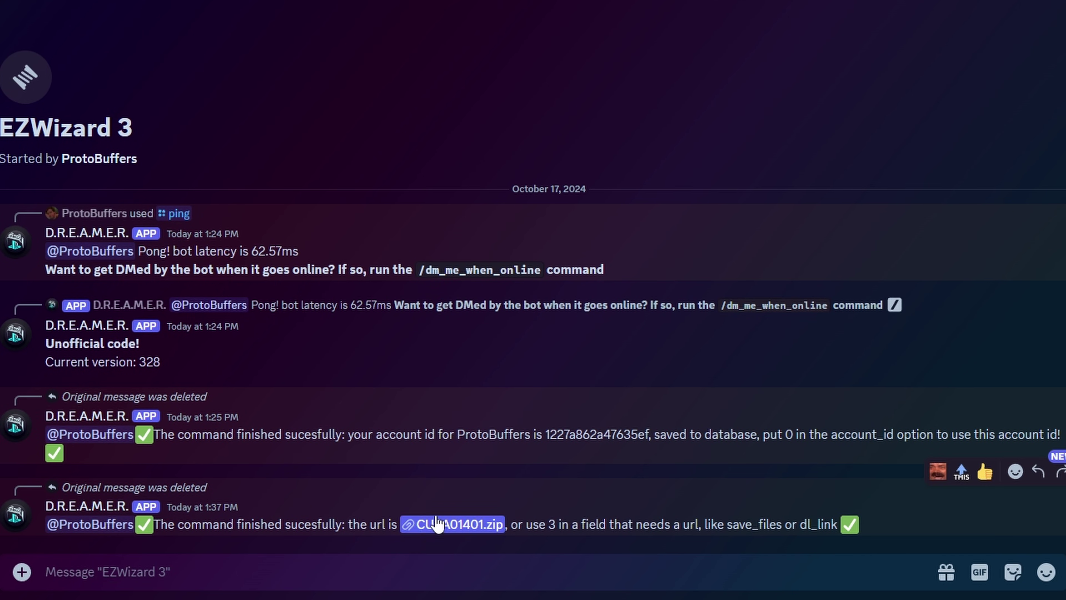
right_click(468, 524)
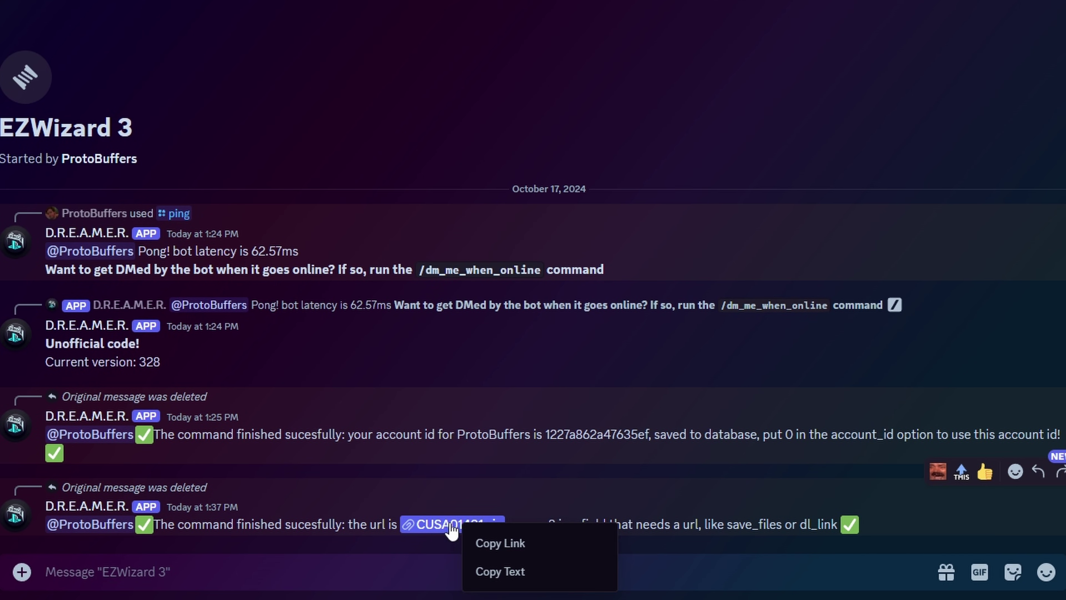
left_click(503, 541)
Browse the D.R.E.A.M.E.R. bot's slash commands and start /advanced_mode_export.
left_click(466, 569)
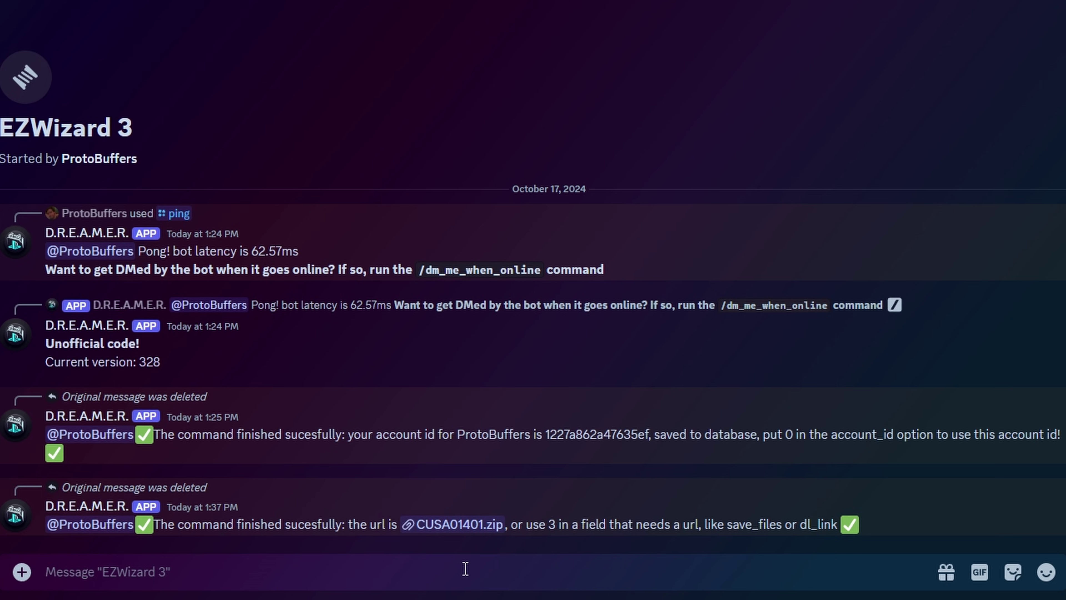
type("/")
scroll(465, 322, "down", 5)
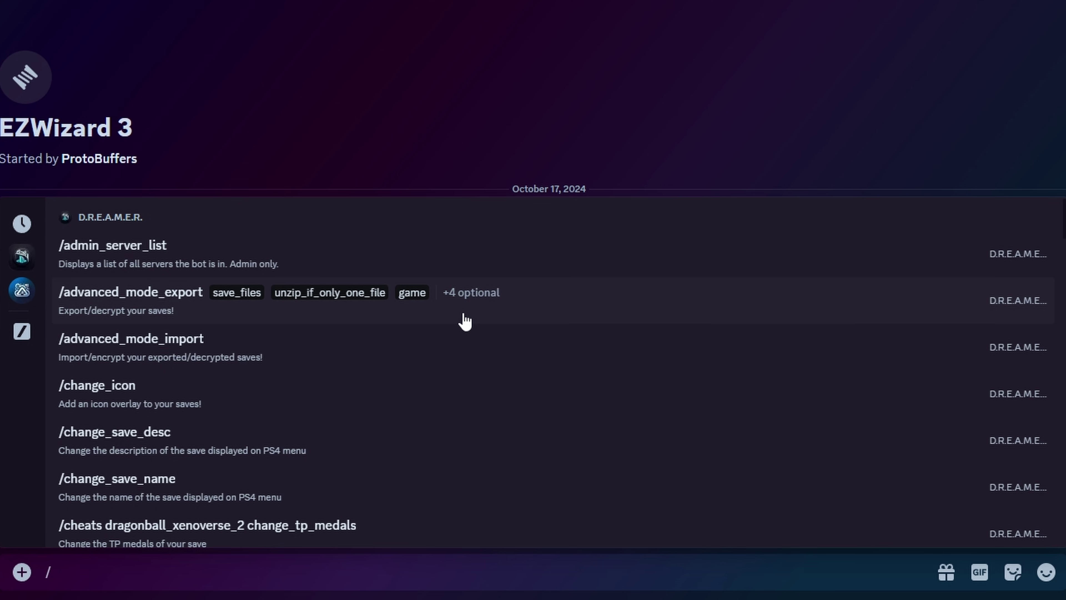
scroll(466, 321, "down", 10)
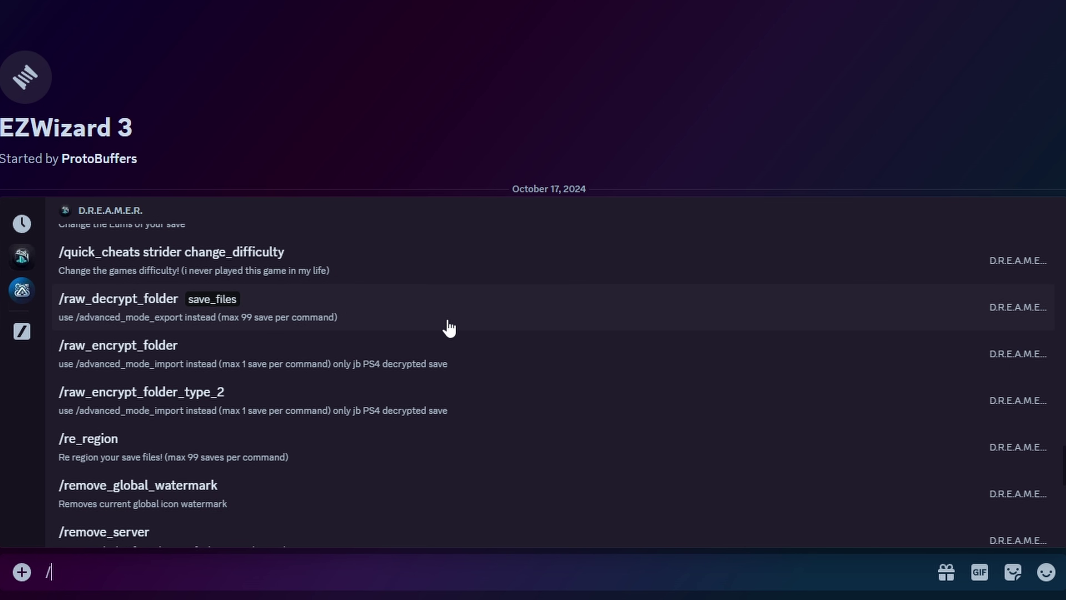
scroll(449, 329, "up", 15)
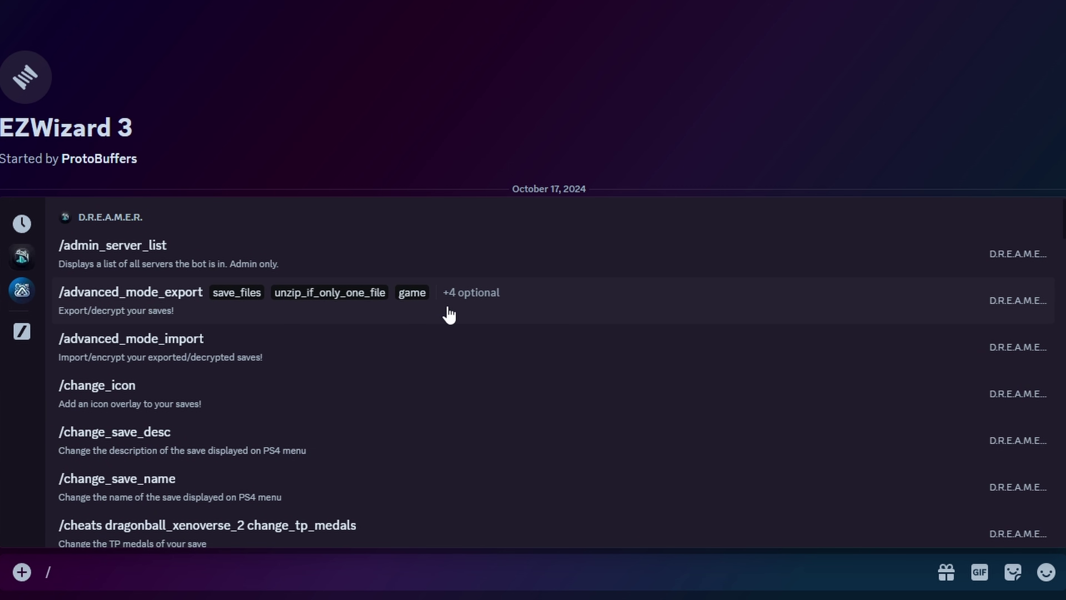
left_click(449, 315)
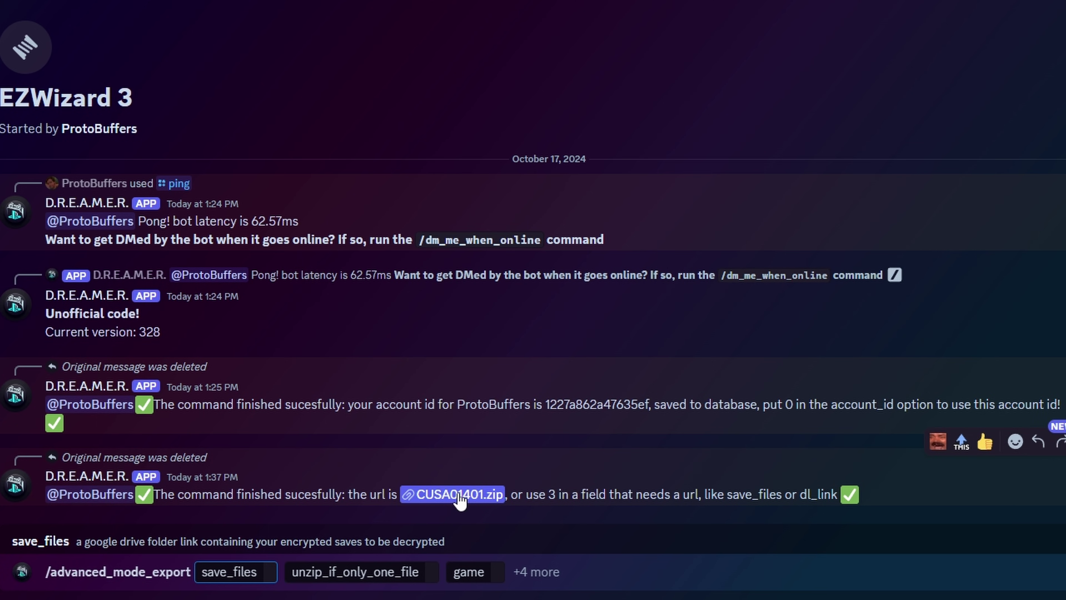
Set save_files to the copied CUSA01401.zip link, unzip_if_only_one_file to "Yes, unzip if its possible" and game to "Game not here (might not work)".
key("ctrl+v")
key("Tab")
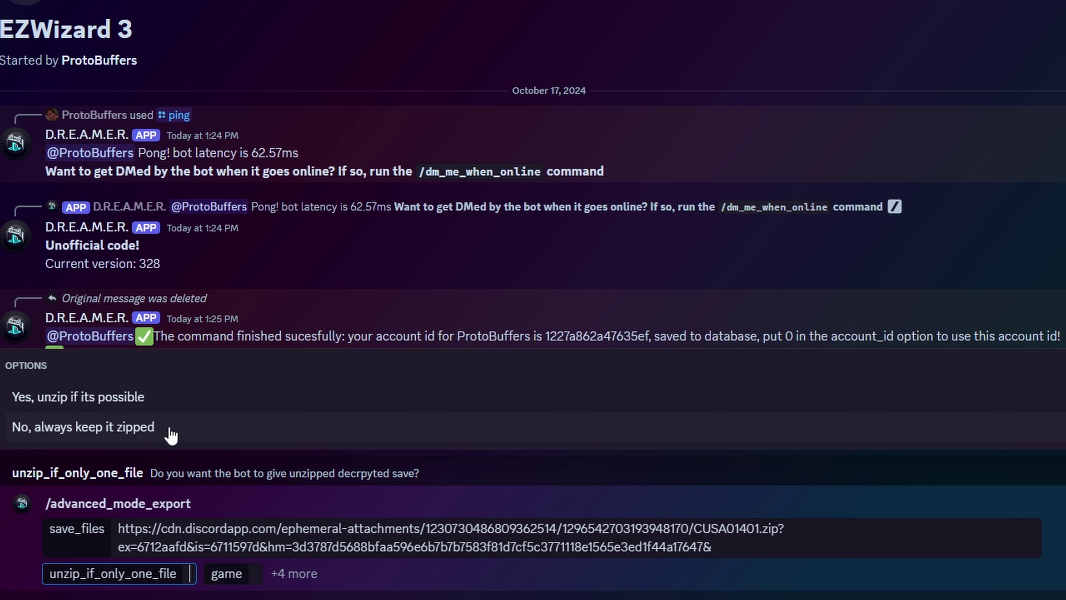
left_click(166, 401)
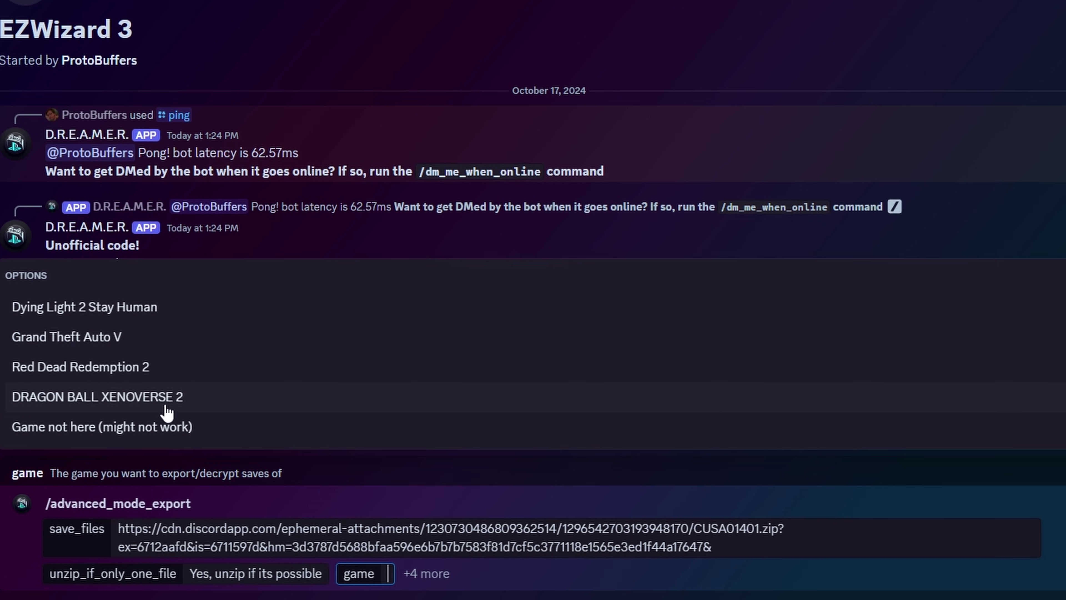
left_click(243, 438)
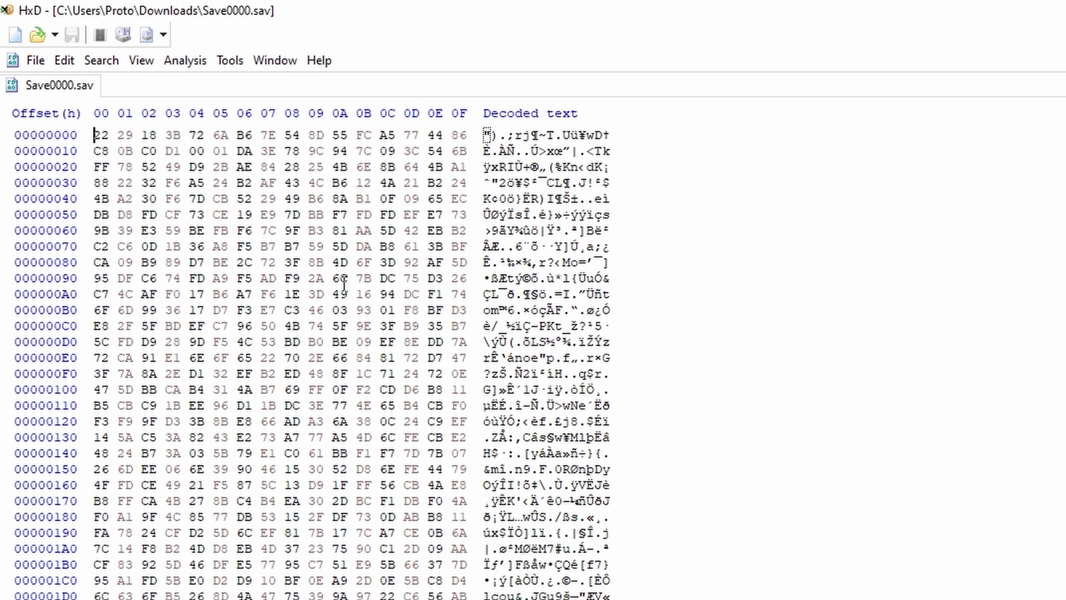
Examine the hex contents of Save0000.sav in HxD and open the Character section in Gibbed's Borderlands 2 Save Editor.
scroll(391, 217, "down", 6)
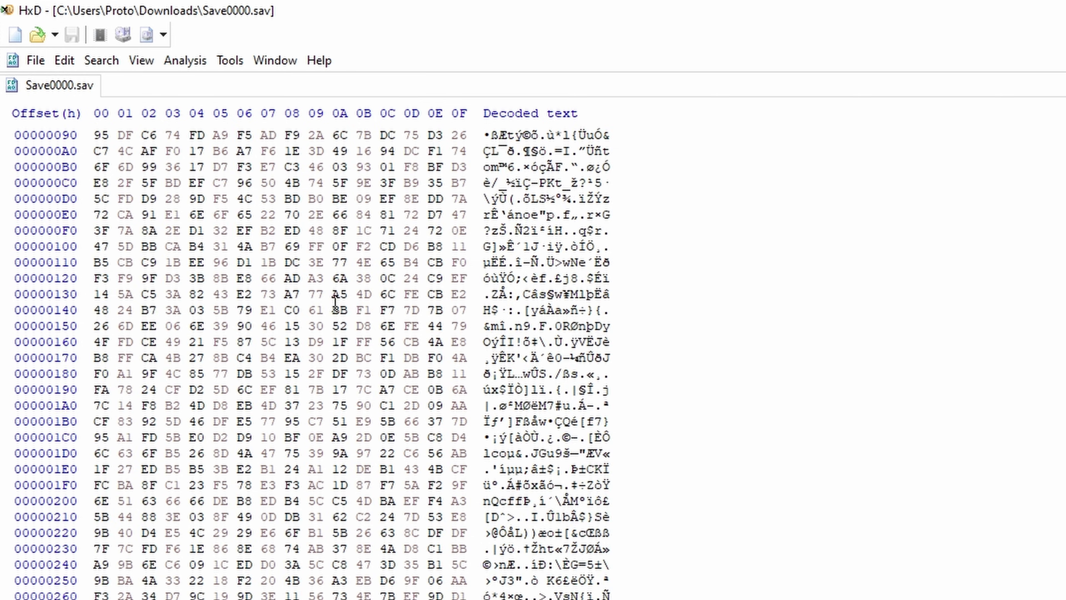
scroll(350, 387, "down", 16)
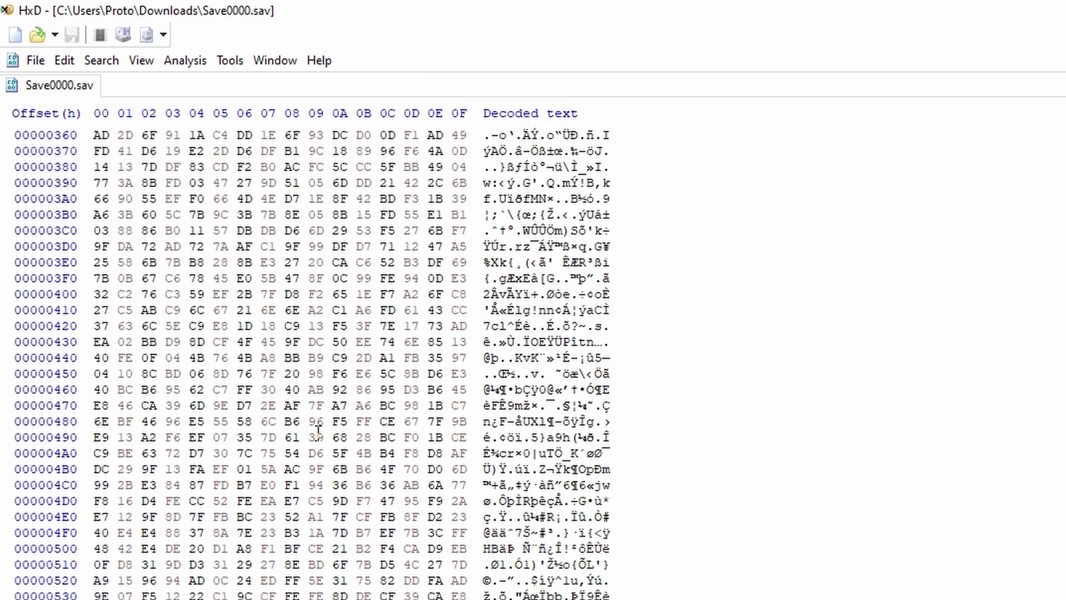
scroll(318, 431, "down", 2)
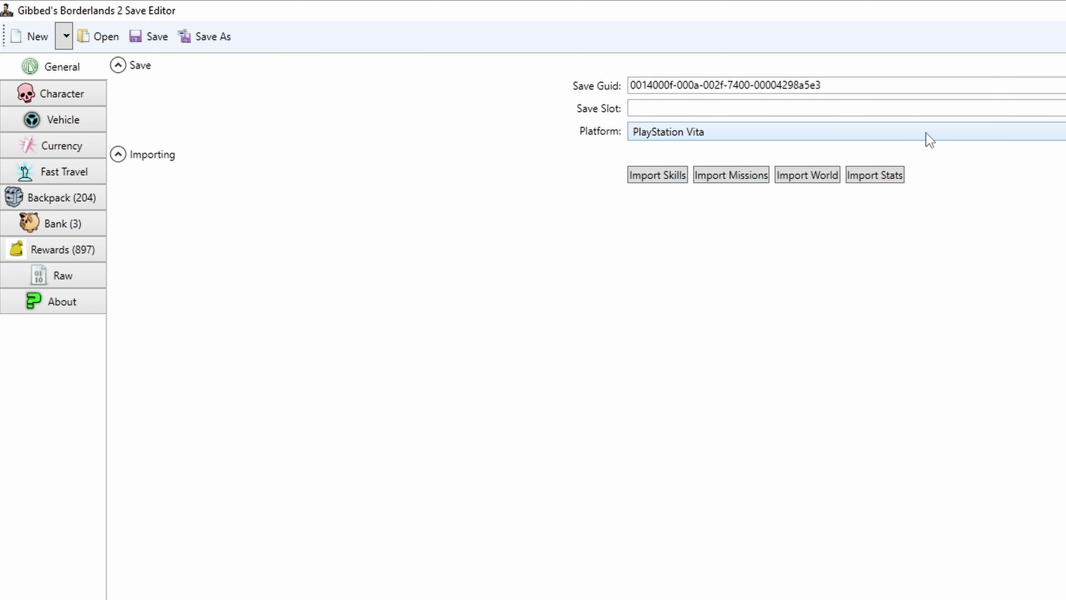
left_click(58, 101)
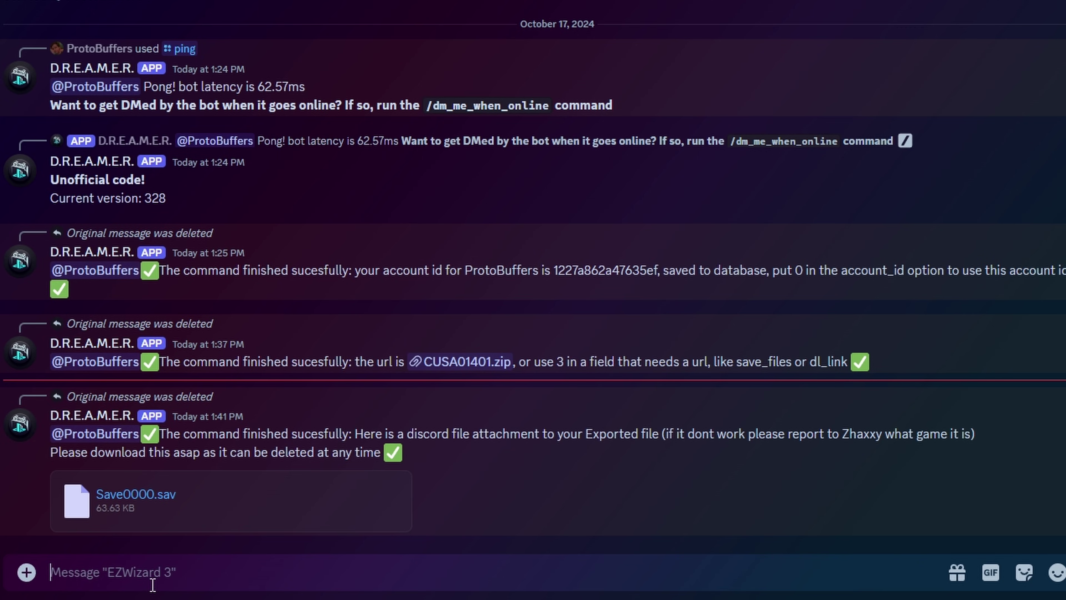
type("/")
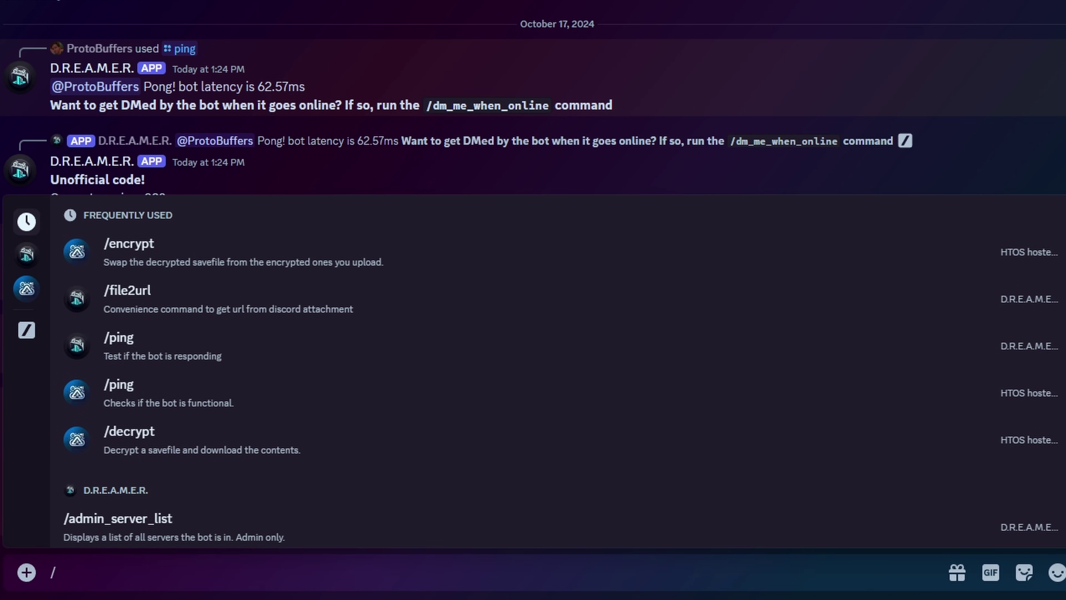
left_click(22, 263)
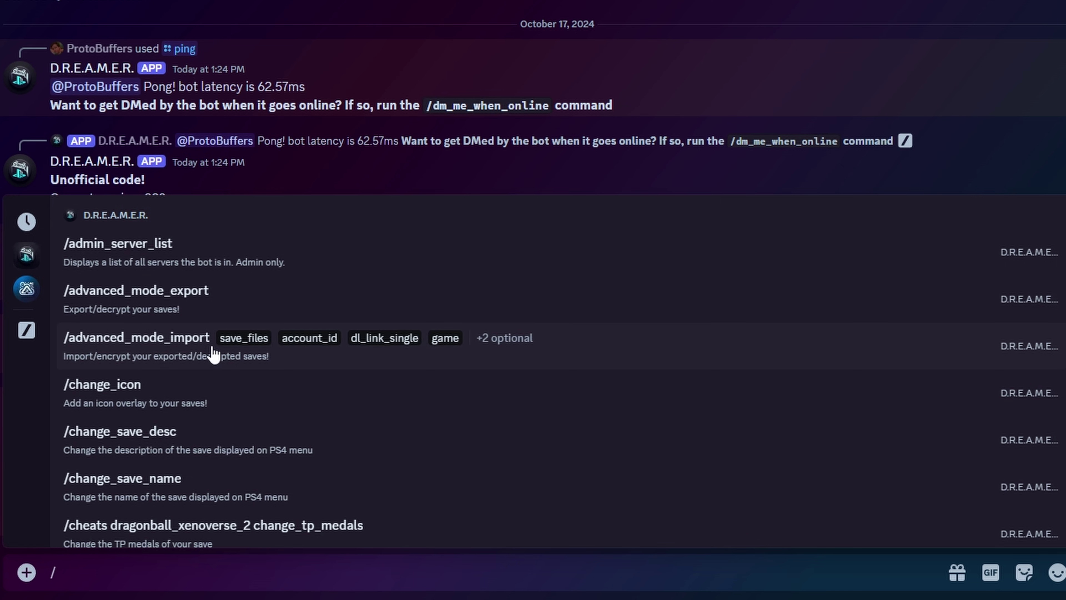
left_click(239, 357)
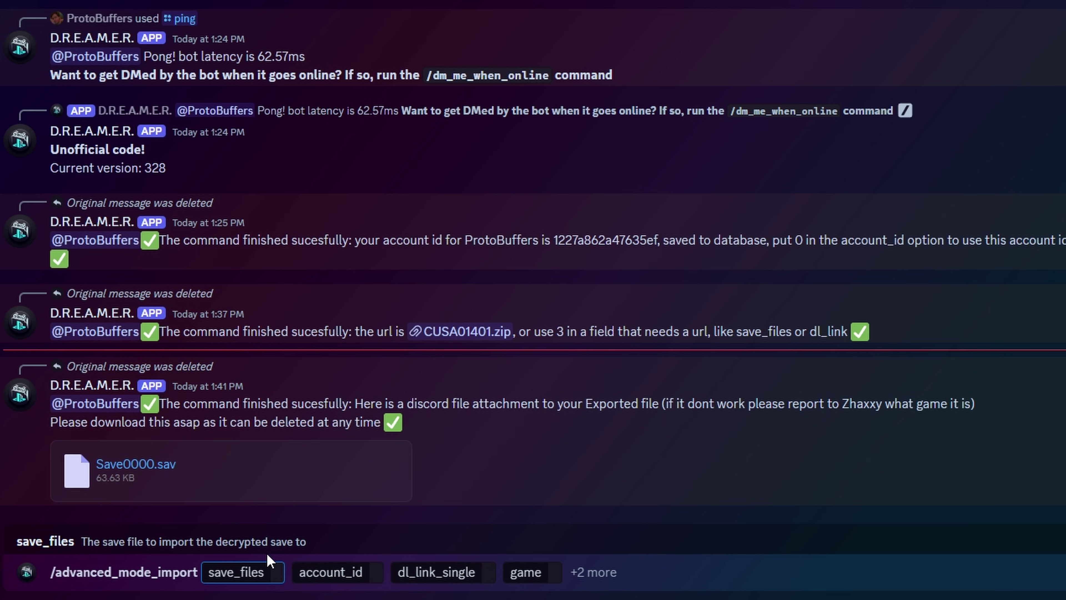
key("ctrl+a")
key("BackSpace")
Run /file2url in the EZWizard 3 thread with Save0000.sav attached as my_file.
type("/file")
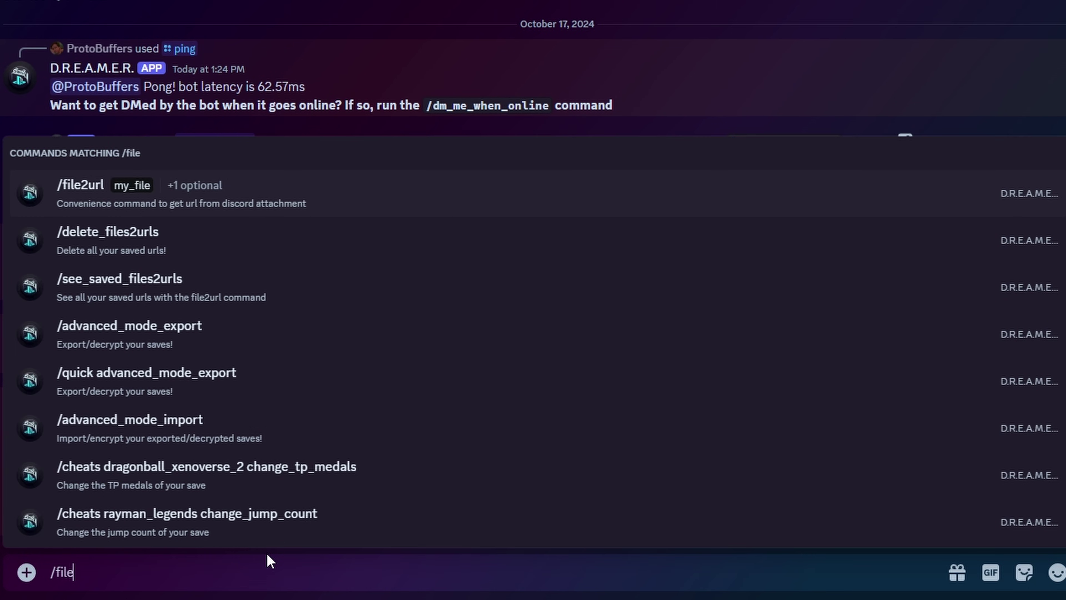
key("Return")
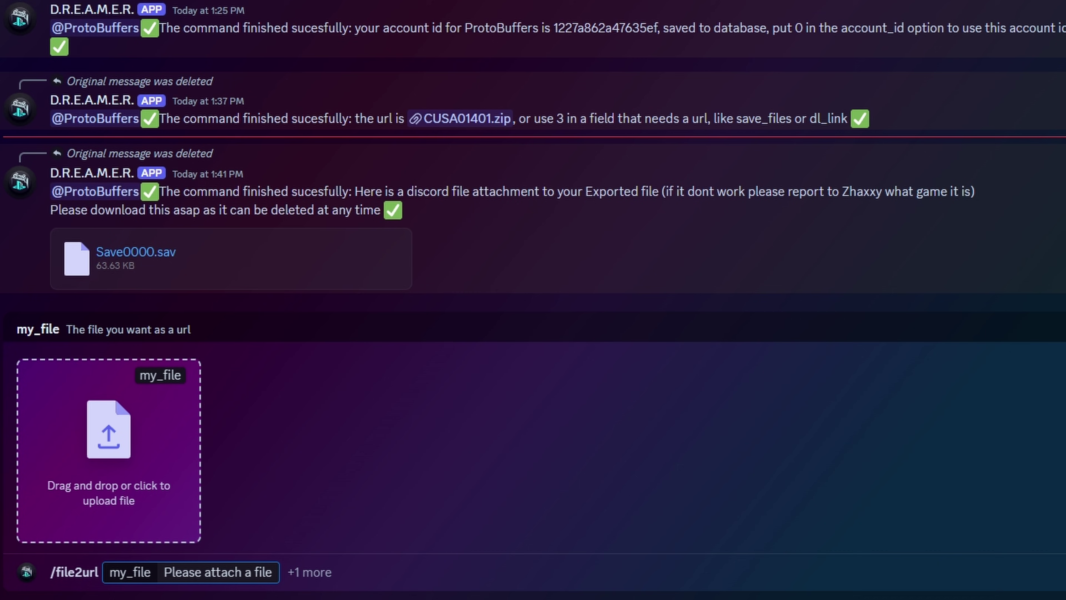
left_click_drag(77, 258, 141, 456)
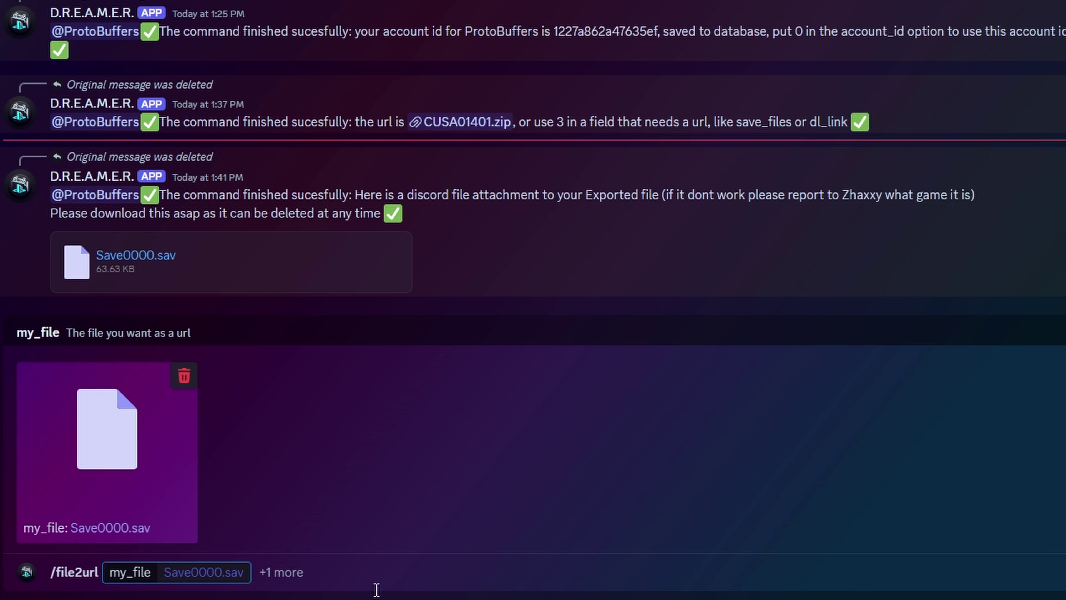
left_click(334, 580)
key("Return")
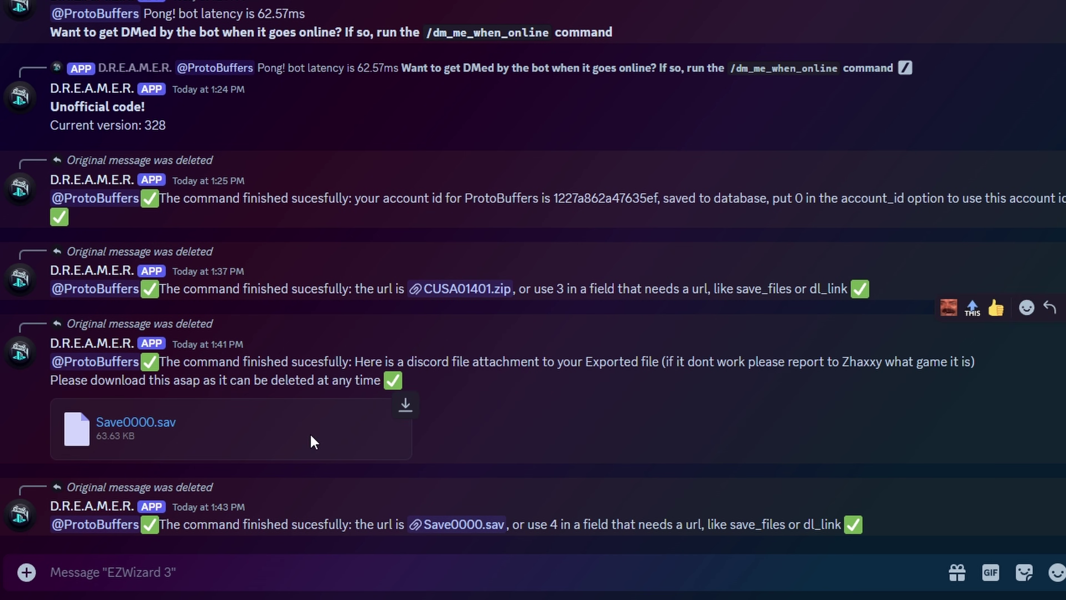
Start the D.R.E.A.M.E.R. bot's /advanced_mode_import command.
left_click(434, 575)
type("/ad")
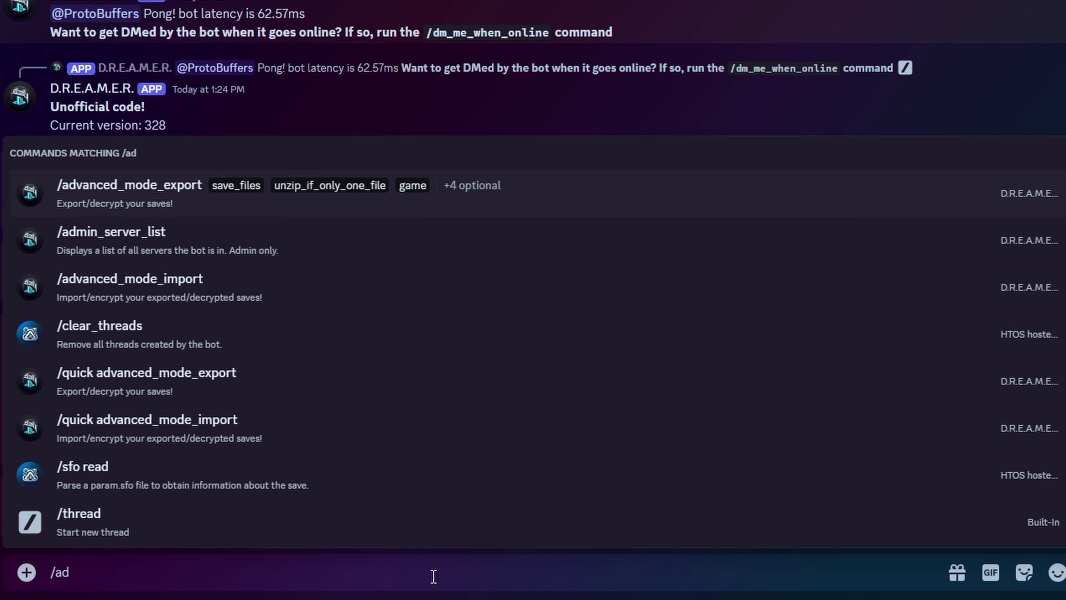
key("Down")
key("Down")
key("Return")
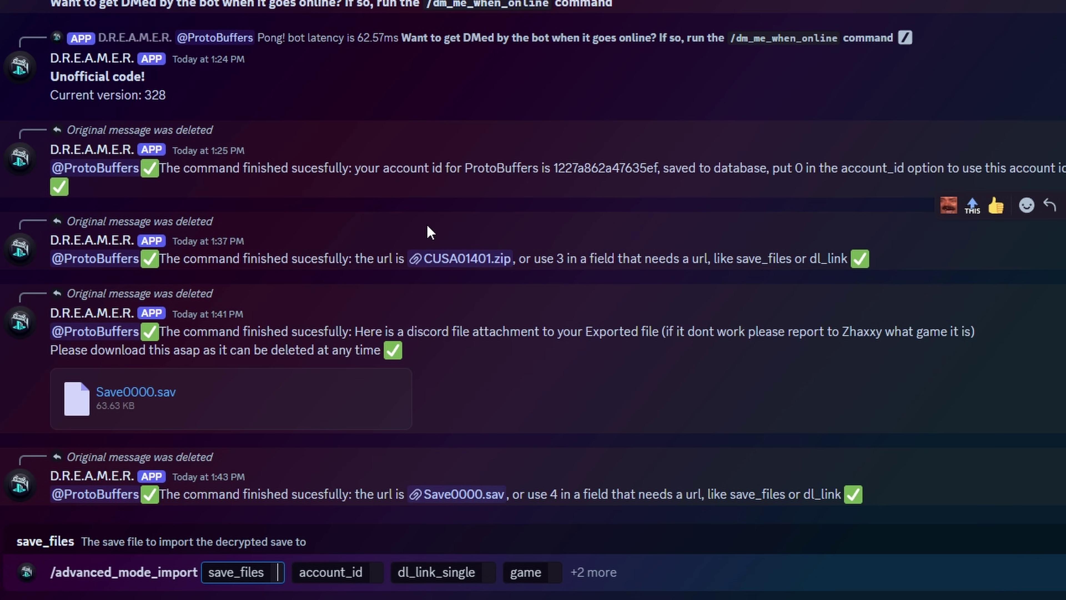
Fill /advanced_mode_import's save_files with the copied CUSA01401.zip link and set account_id to 0.
right_click(461, 269)
left_click(489, 285)
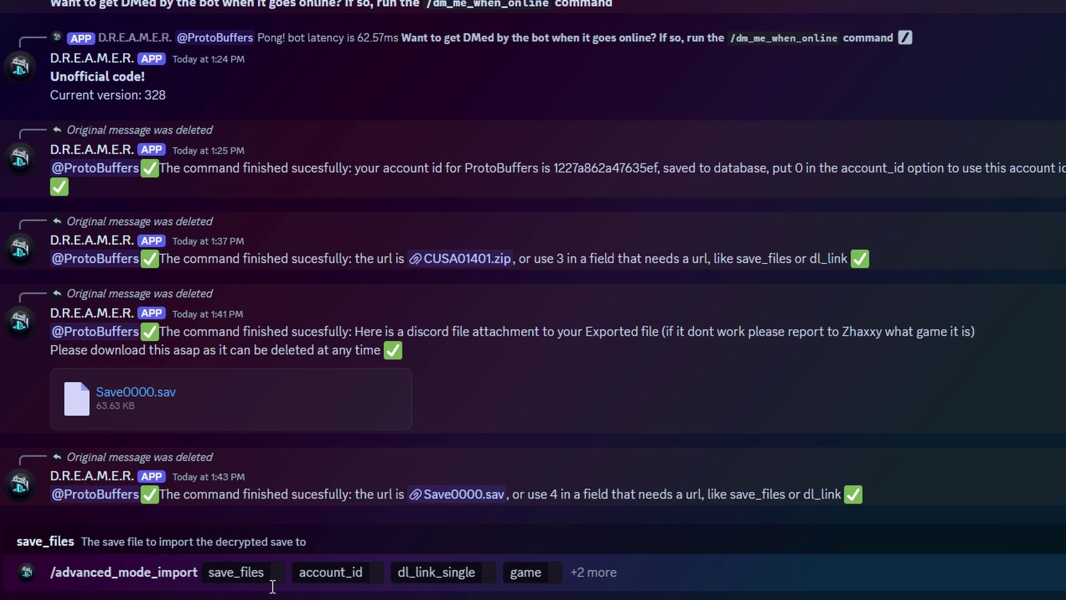
left_click(280, 572)
key("ctrl+v")
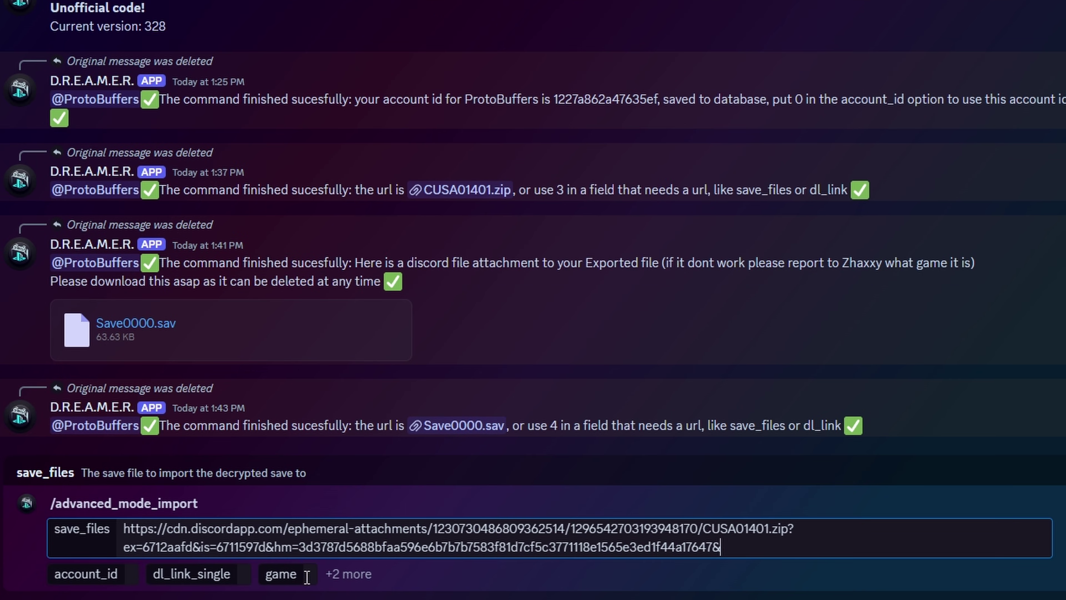
left_click(126, 576)
type("PO")
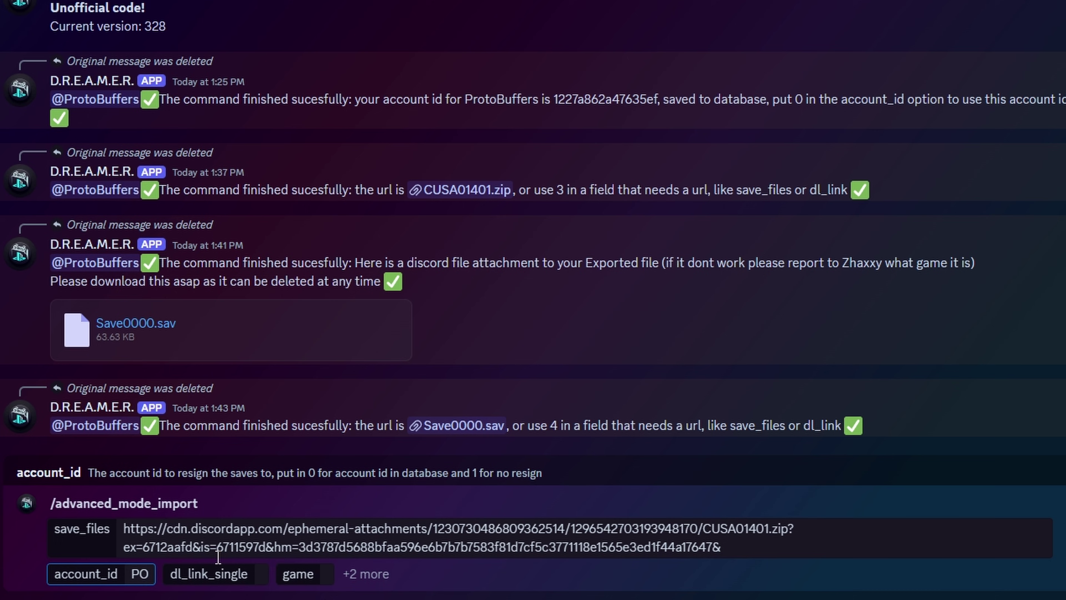
key("BackSpace")
key("BackSpace")
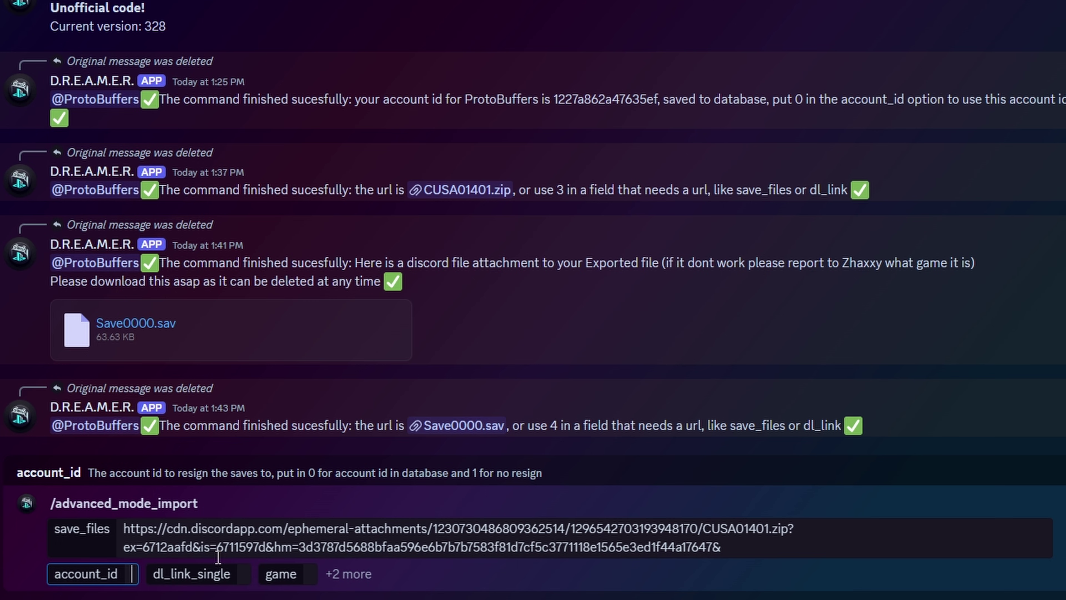
type("0")
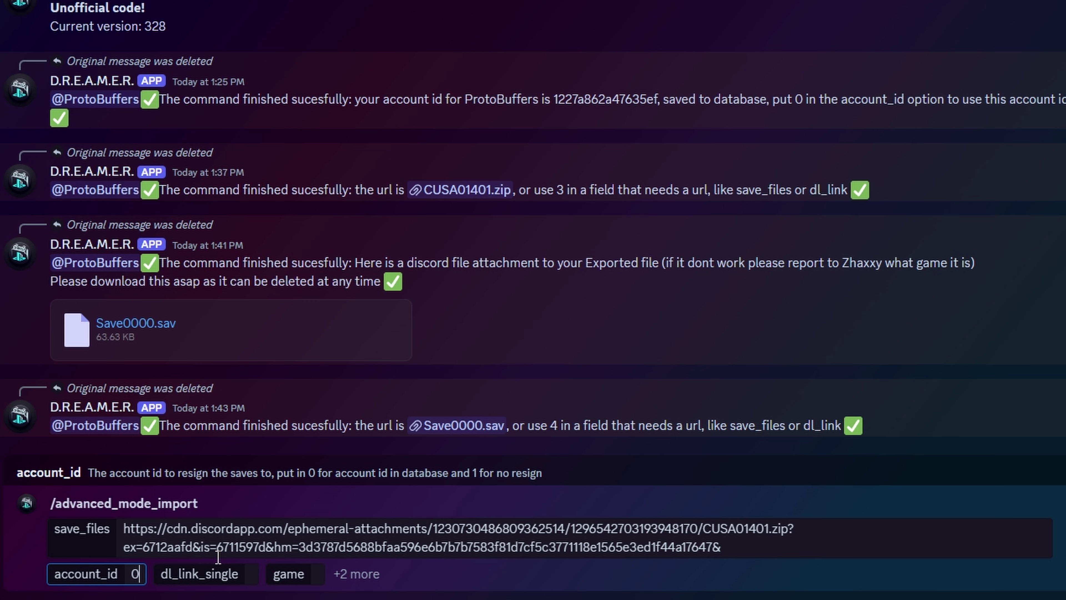
Set dl_link_single to the copied Save0000.sav link, choose "Game not here (might not work)" as game, and submit the import command.
left_click(251, 578)
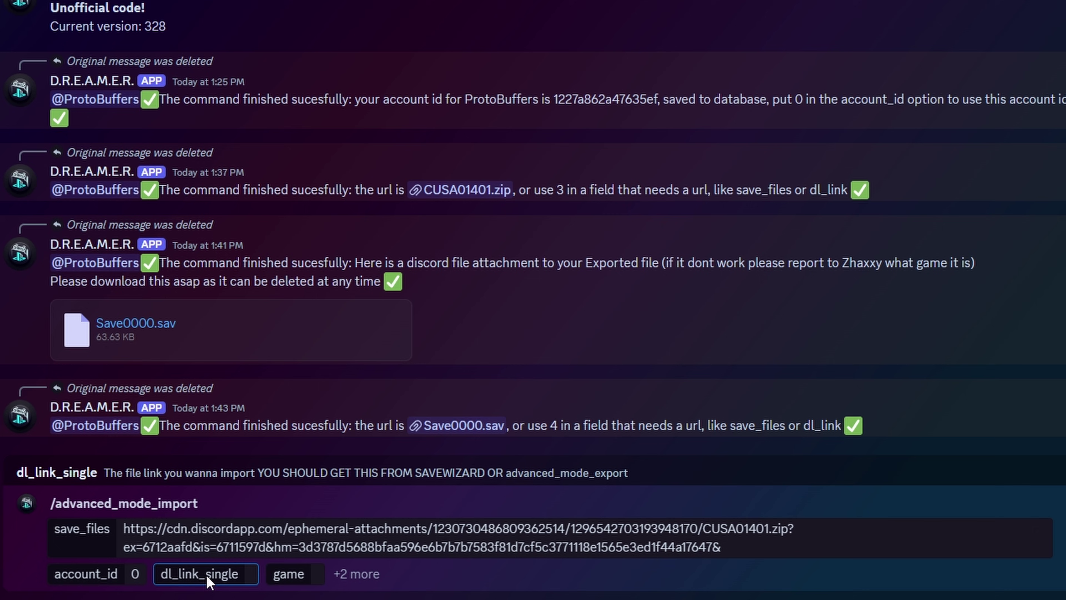
right_click(444, 430)
left_click(462, 442)
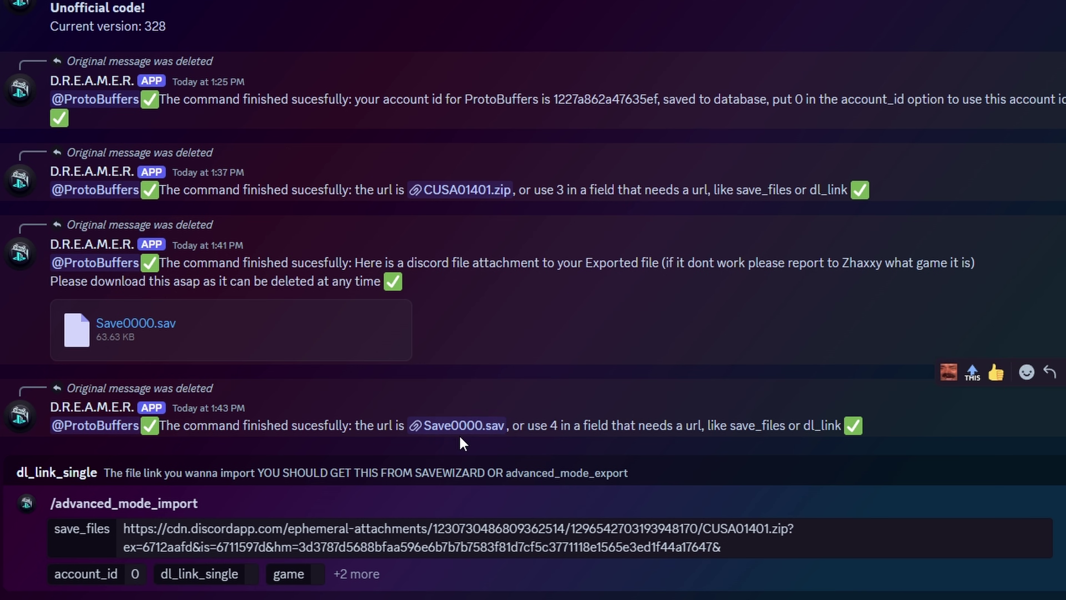
left_click(254, 576)
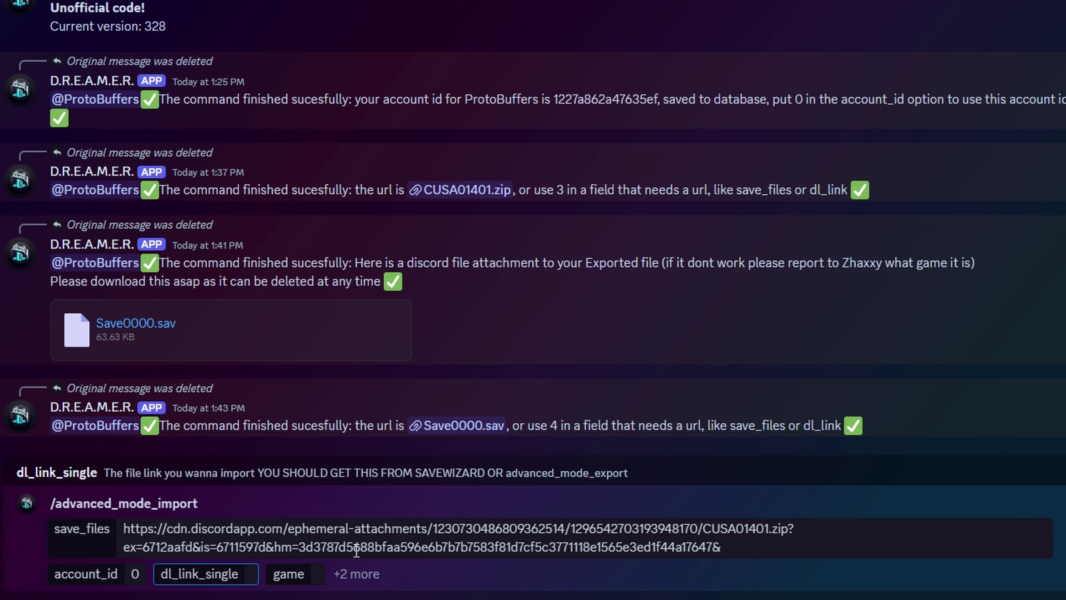
key("ctrl+v")
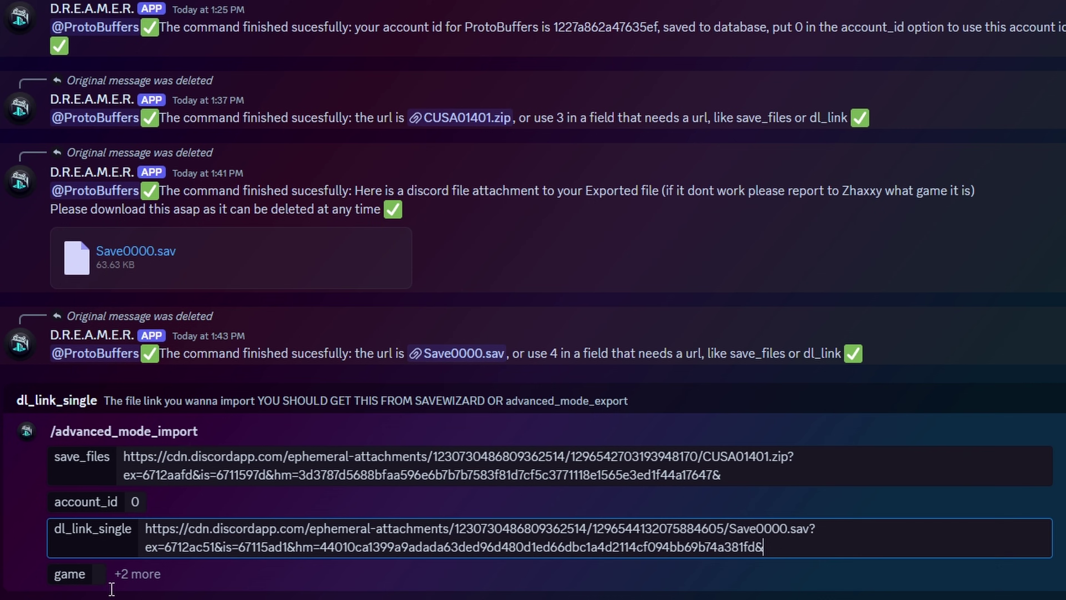
left_click(101, 574)
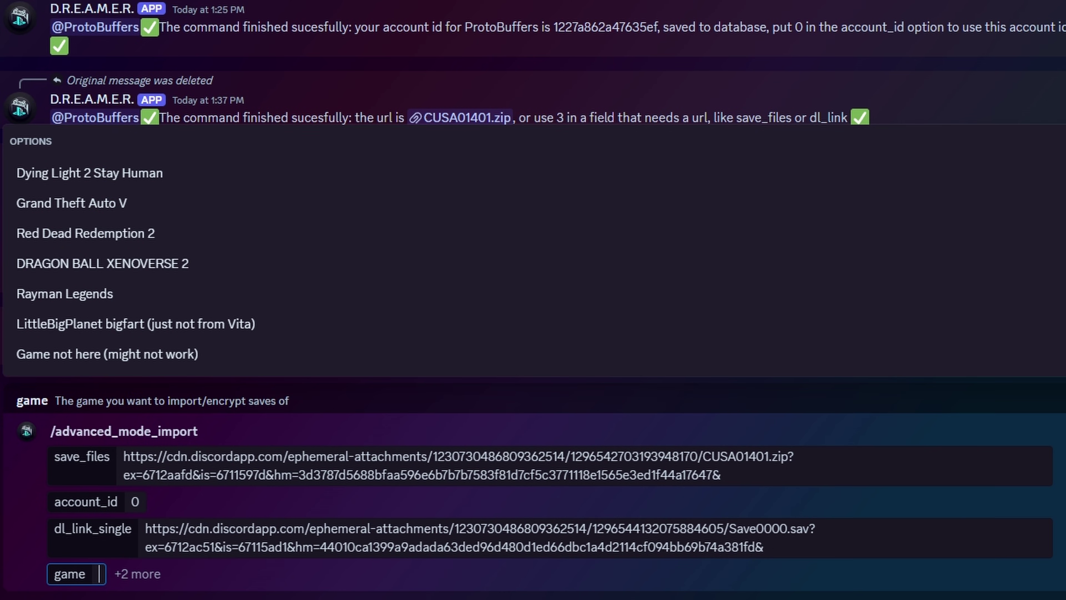
left_click(126, 357)
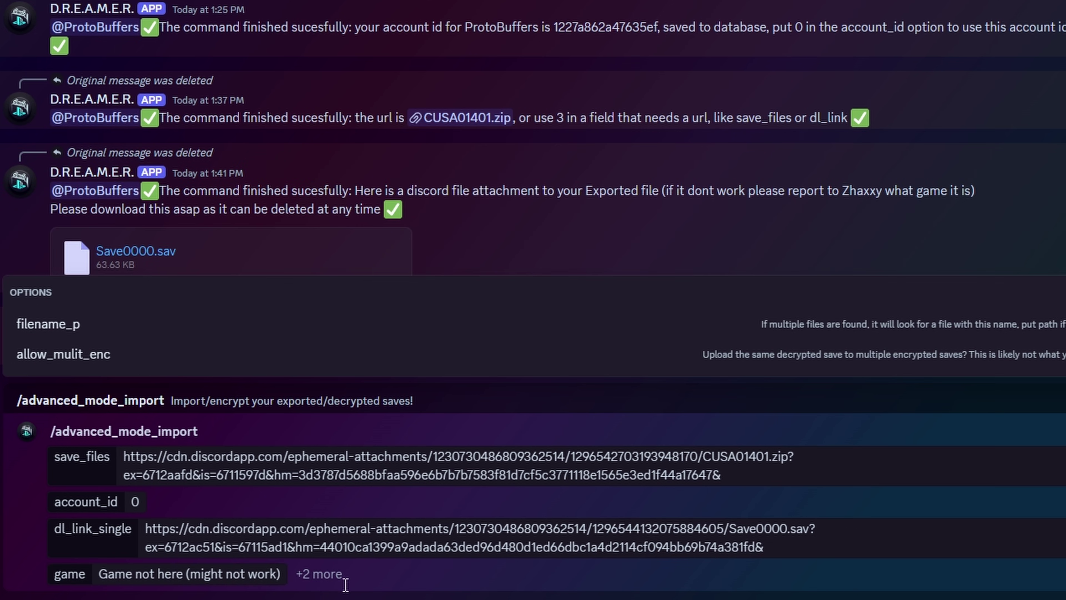
key("Return")
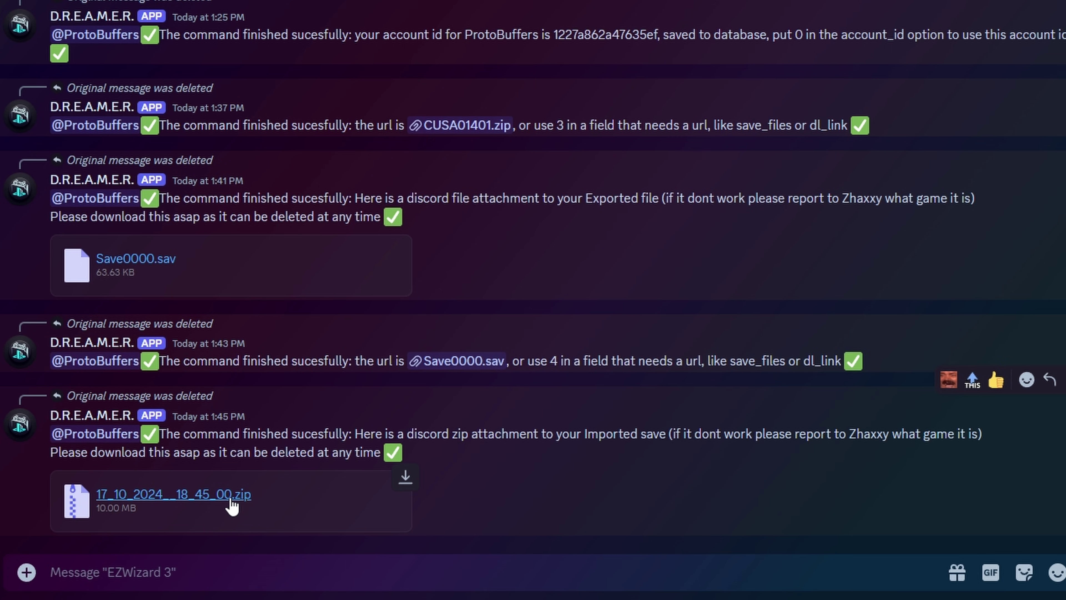
Open the returned 17_10_2024__18_45_00.zip and extract its PS4 folder to the root of USB Drive (F:), replacing the existing files.
left_click(232, 505)
left_click(576, 240)
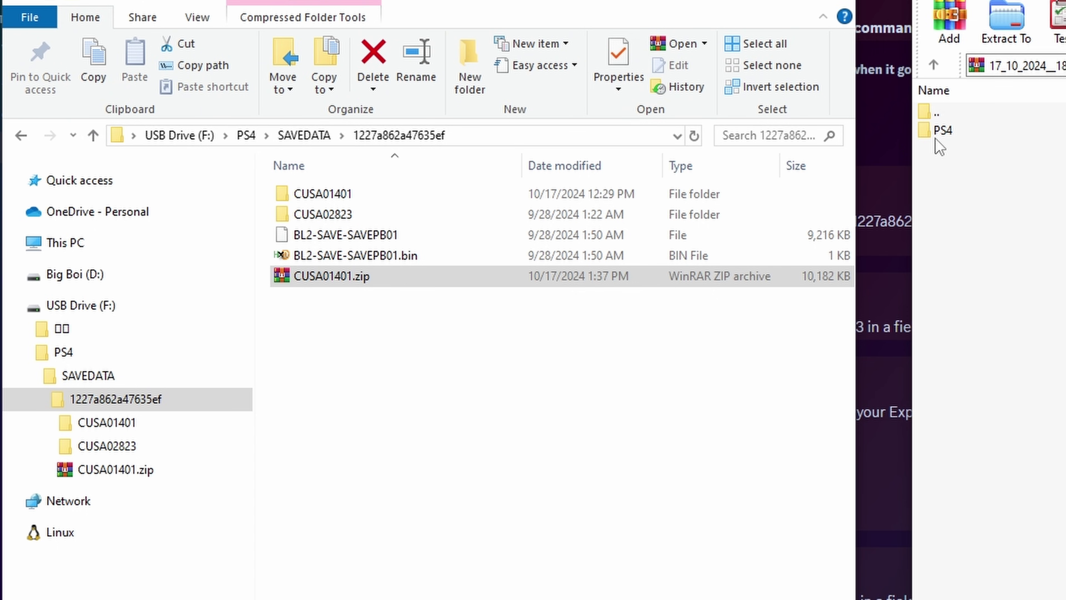
left_click(951, 134)
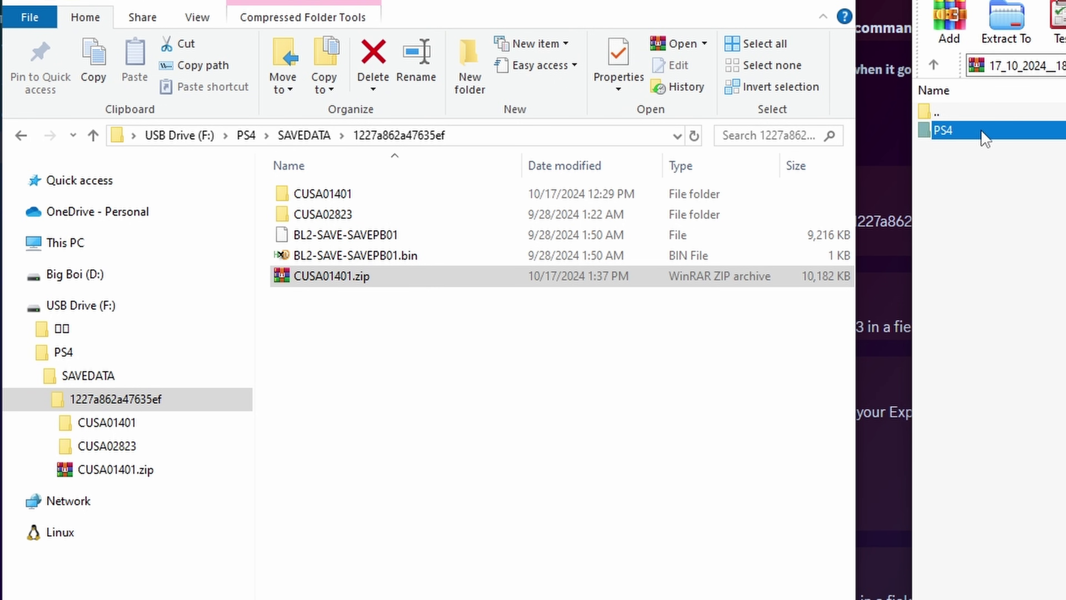
left_click(189, 138)
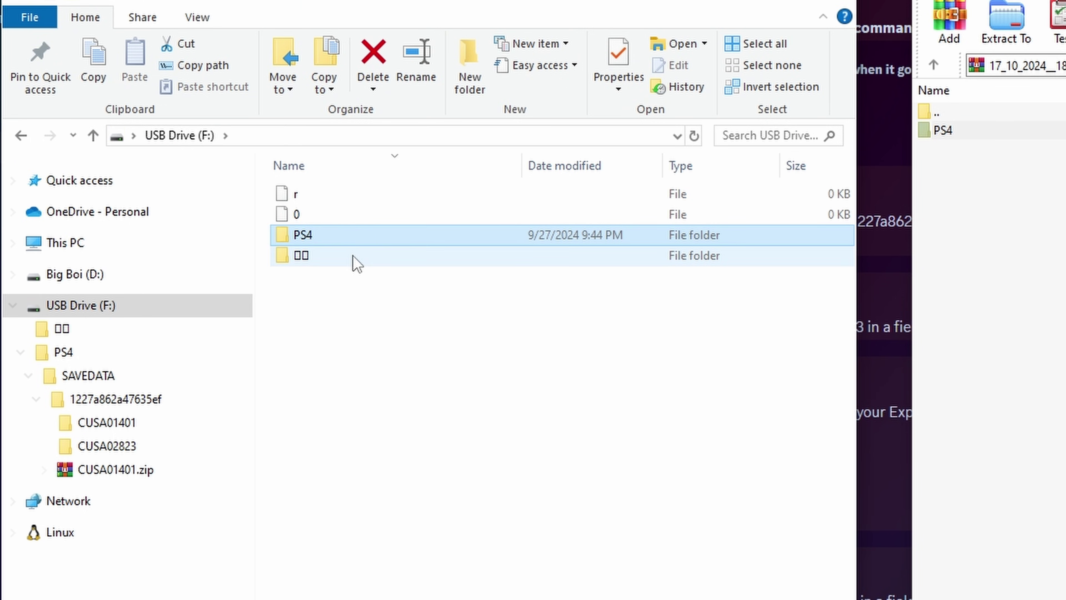
left_click(348, 331)
left_click_drag(966, 131, 386, 369)
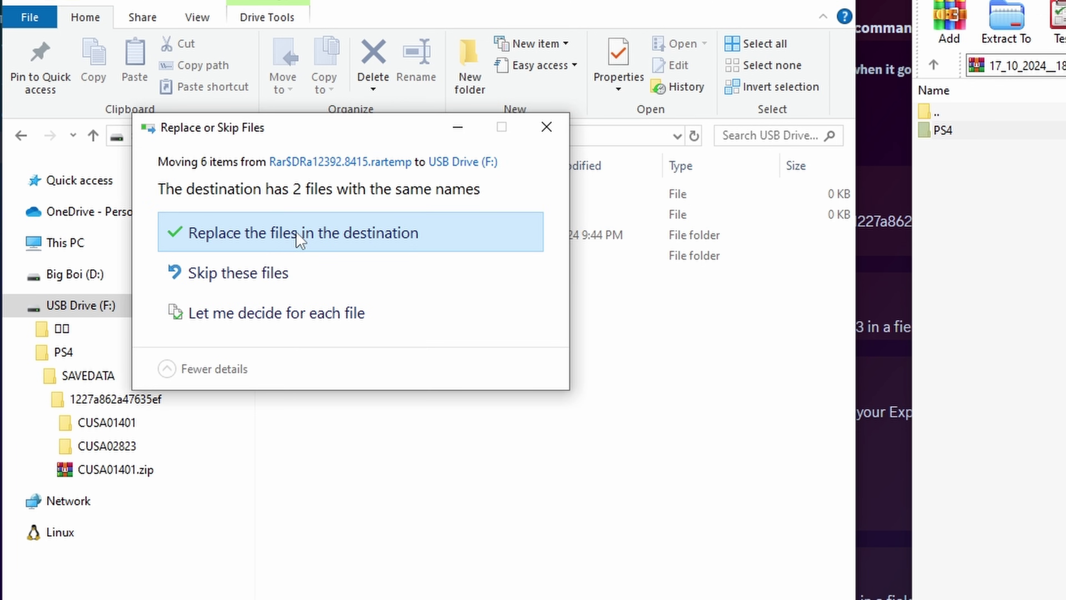
left_click(300, 237)
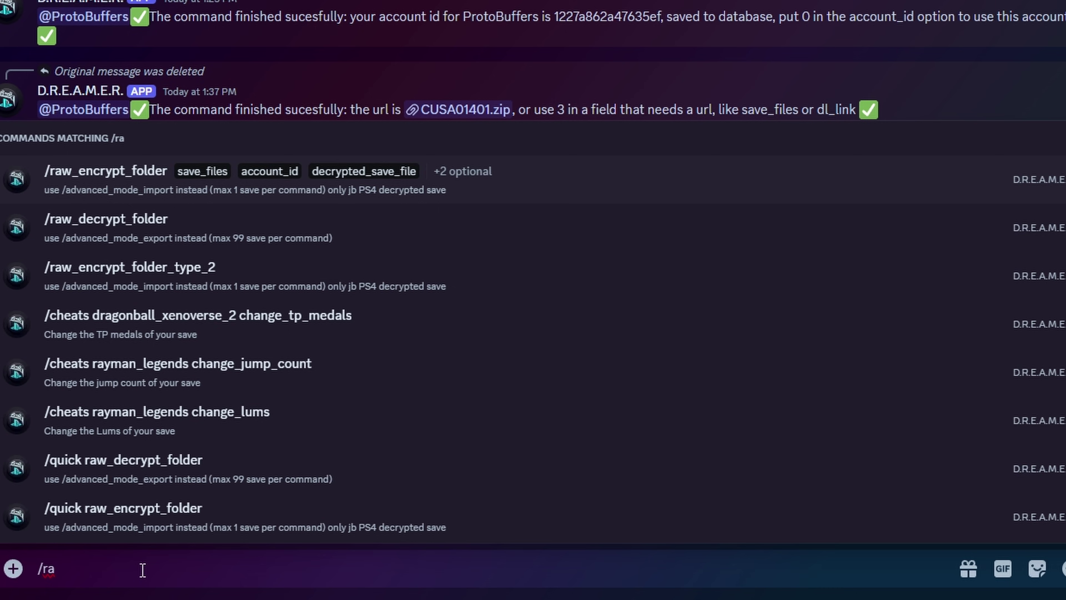
Bring up the /raw_encrypt_folder_type_2 command in Discord and examine its account_id, decrypted_save_folder and optional parameters.
key("Down")
key("Down")
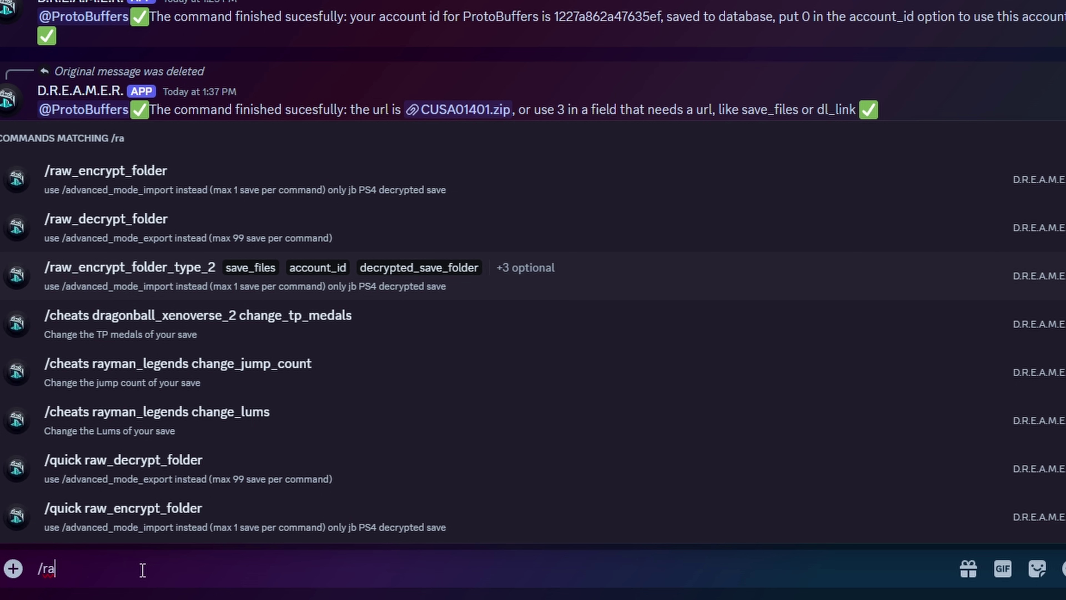
key("Return")
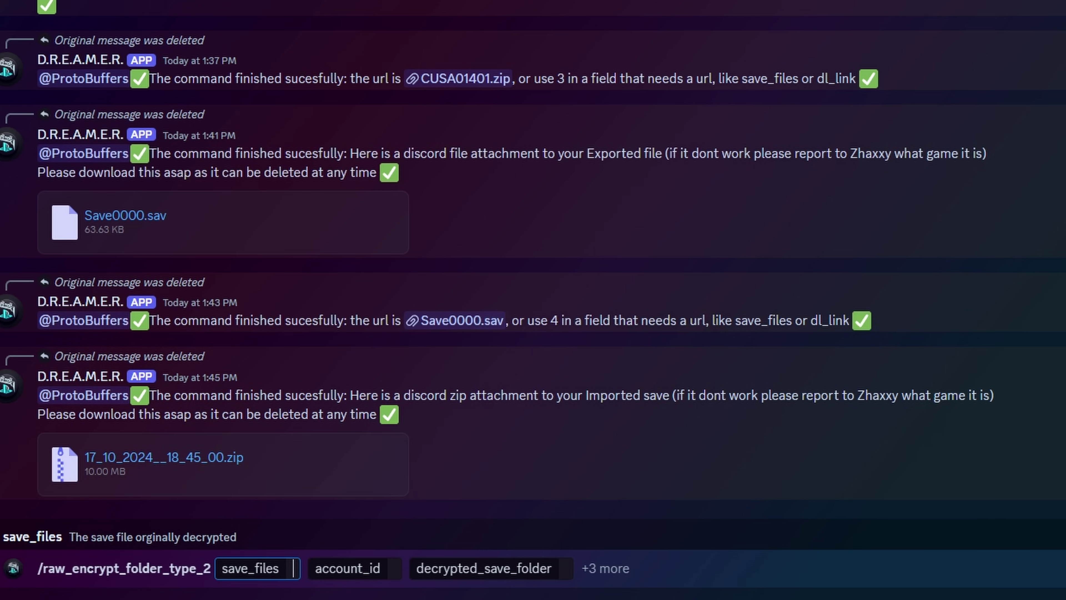
left_click(393, 568)
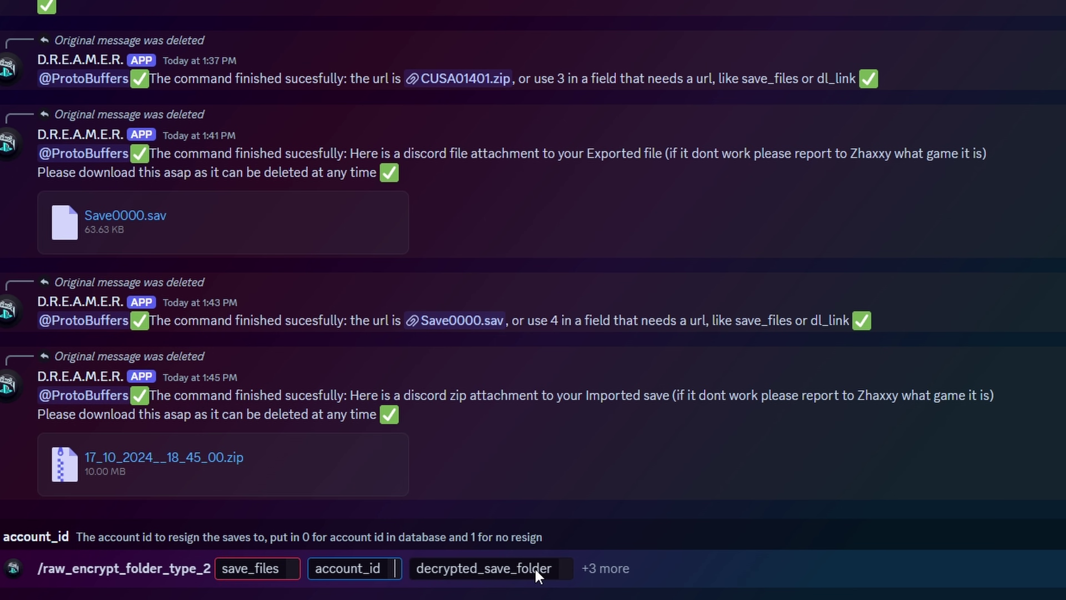
left_click(561, 572)
left_click(612, 570)
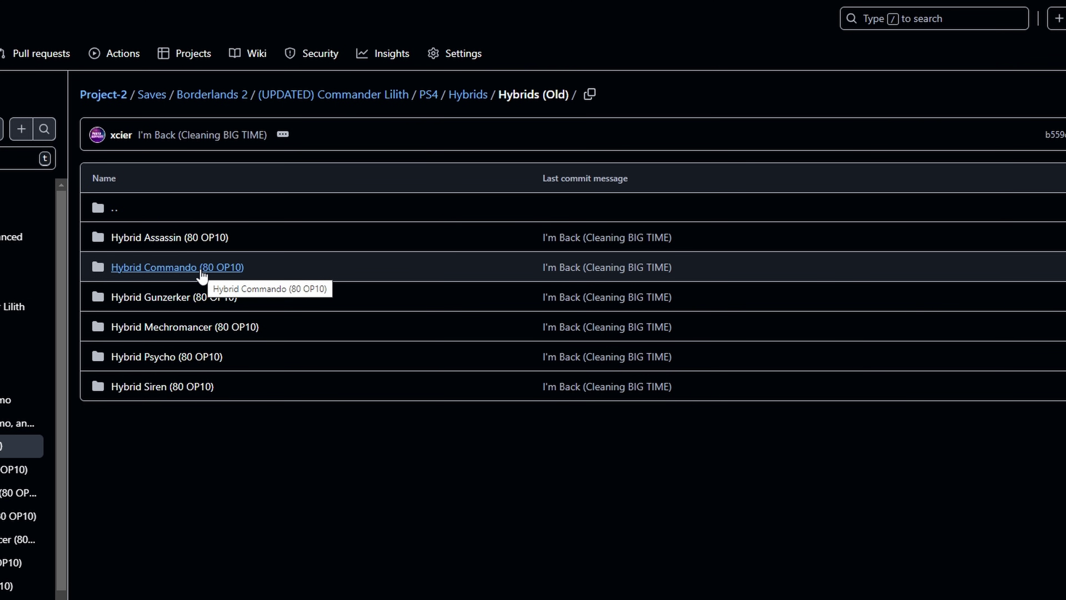
Get CUSA01401.zip from GitHub's Hybrid Commando (80 OP10) folder and run /file2url in Discord with CUSA01401 (3).zip as my_file.
left_click(201, 271)
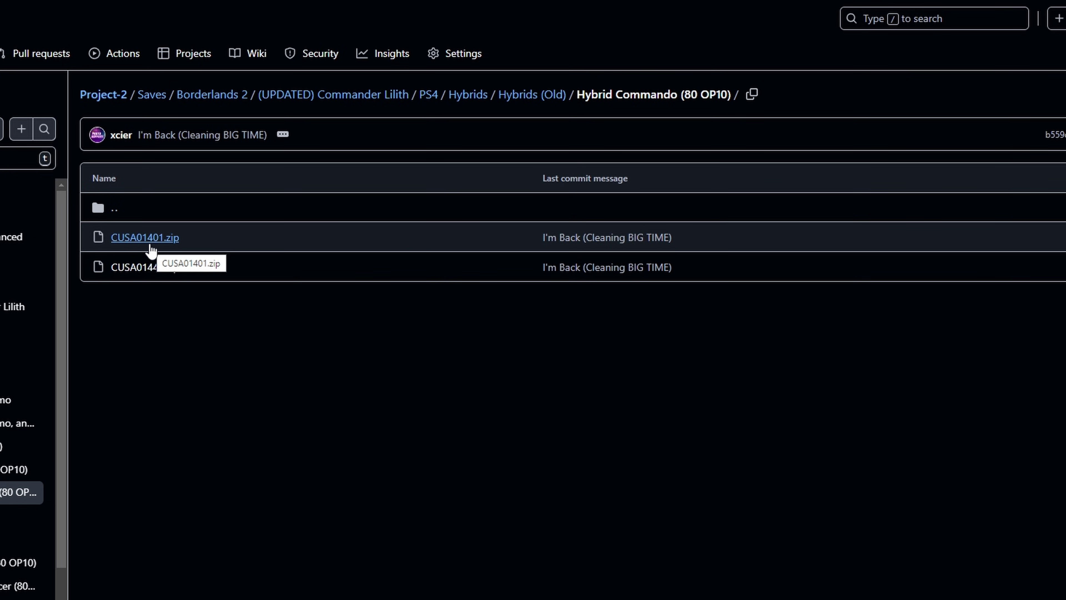
left_click(150, 247)
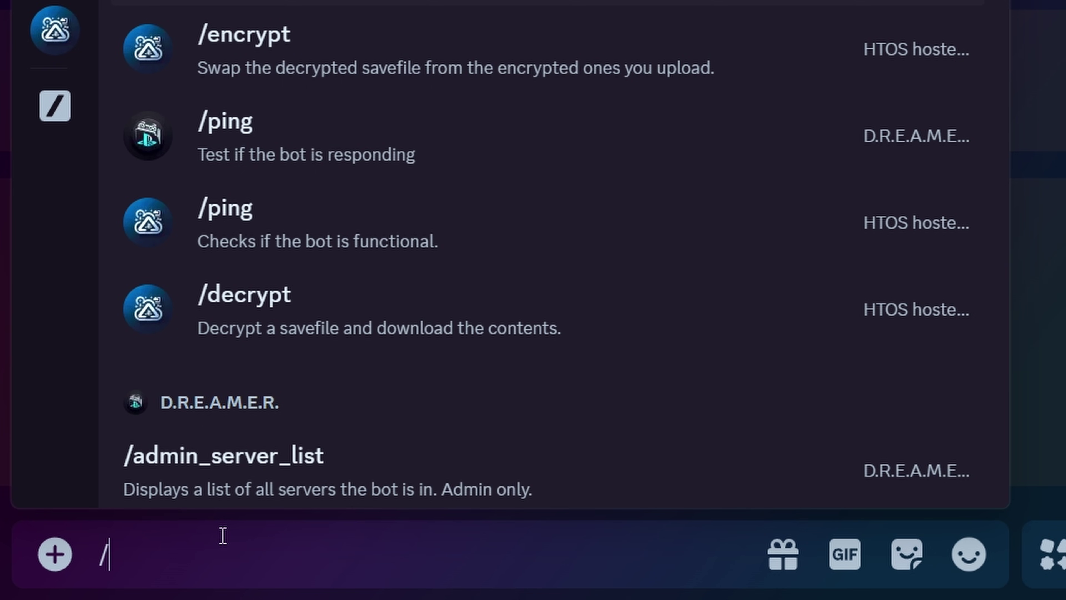
type("file")
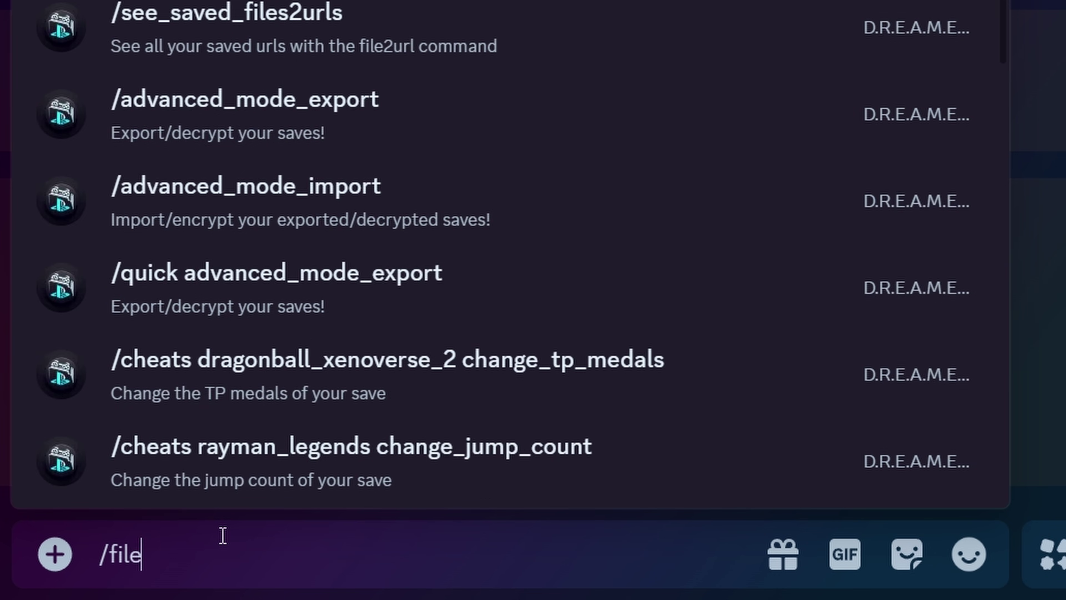
type("2")
key("Return")
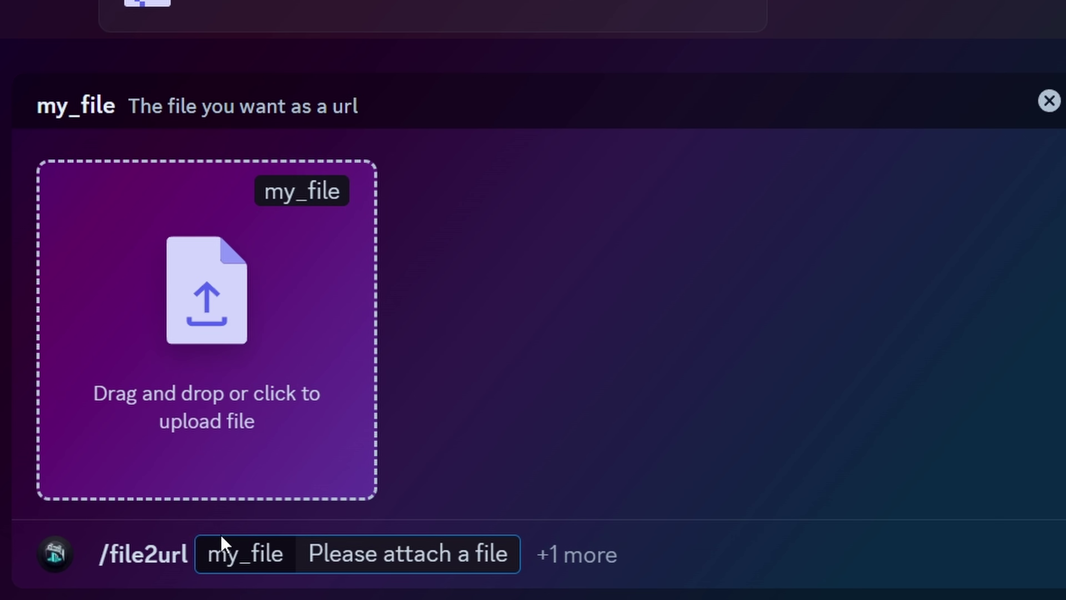
key("ctrl+v")
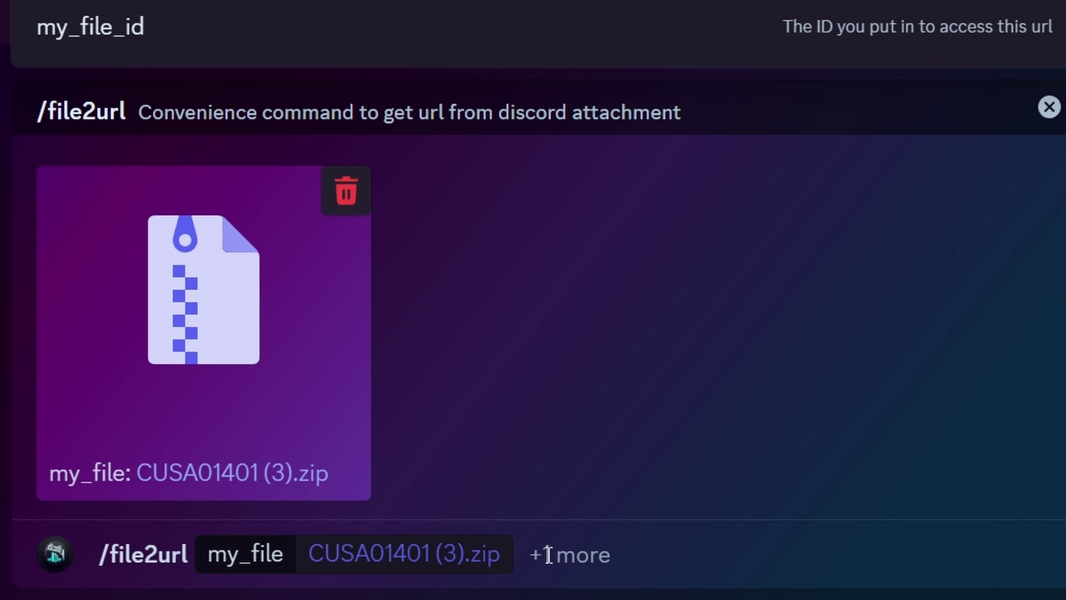
key("Return")
Run the D.R.E.A.M.E.R. bot's /resign command with the copied CUSA01401_3.zip link as save_files and the account_id field filled in.
type("/re")
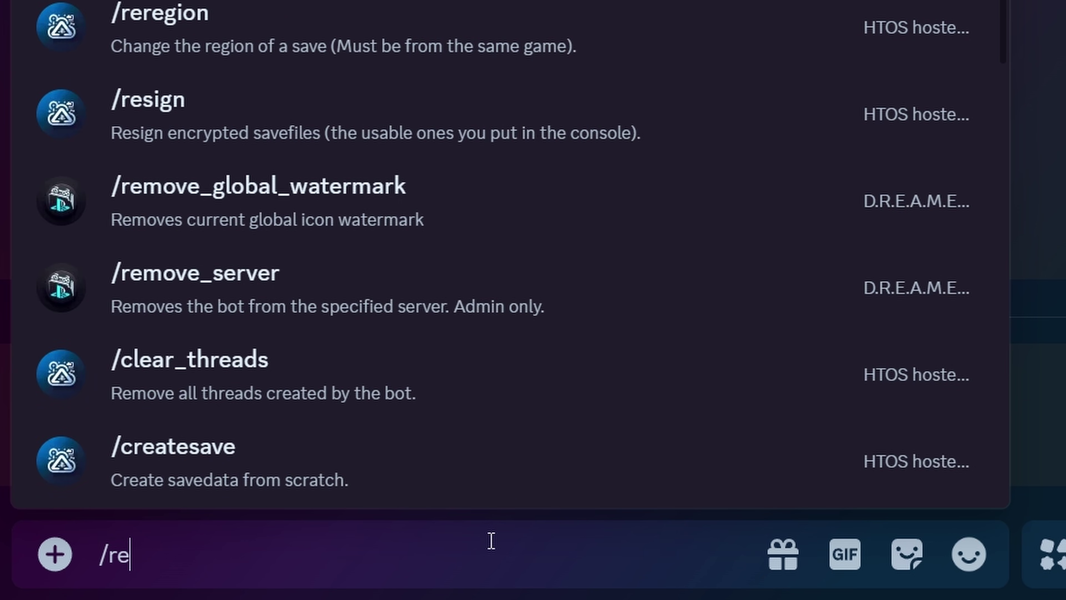
type("sign")
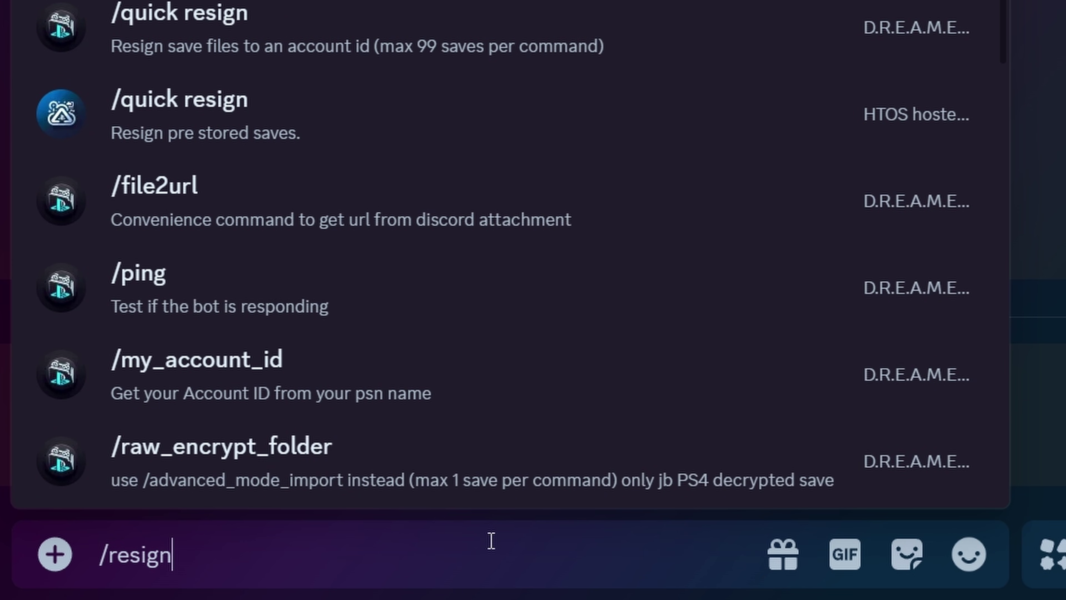
key("Return")
right_click(859, 368)
left_click(888, 409)
key("ctrl+v")
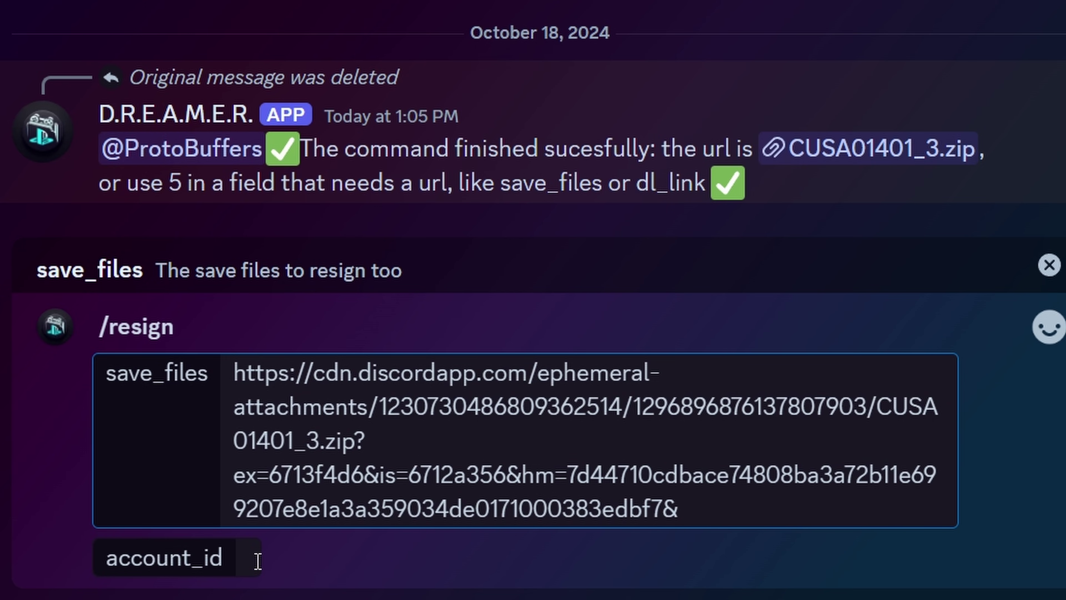
left_click(257, 560)
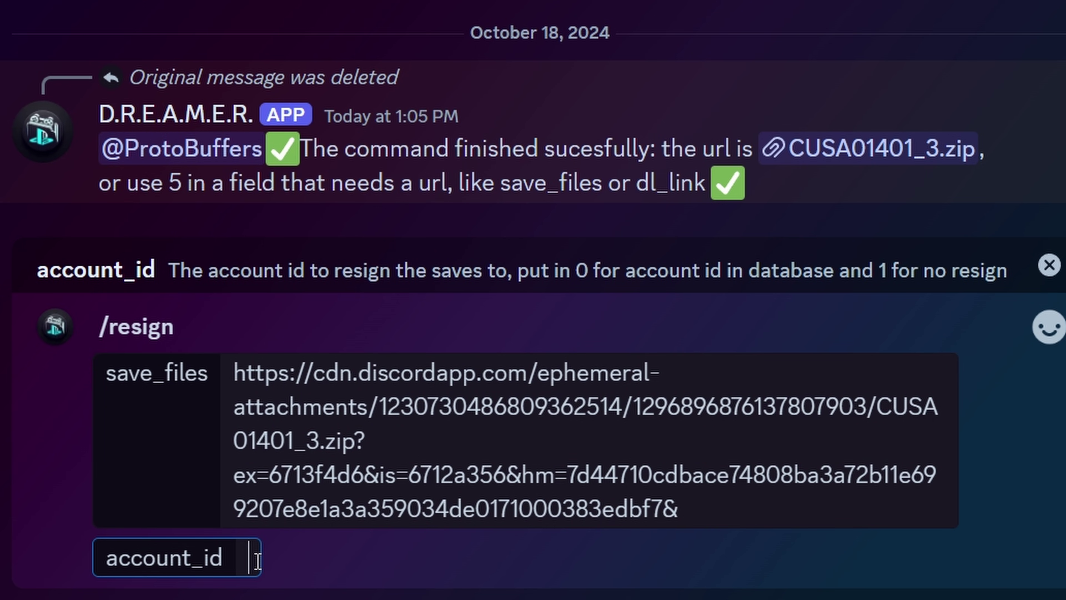
key("Return")
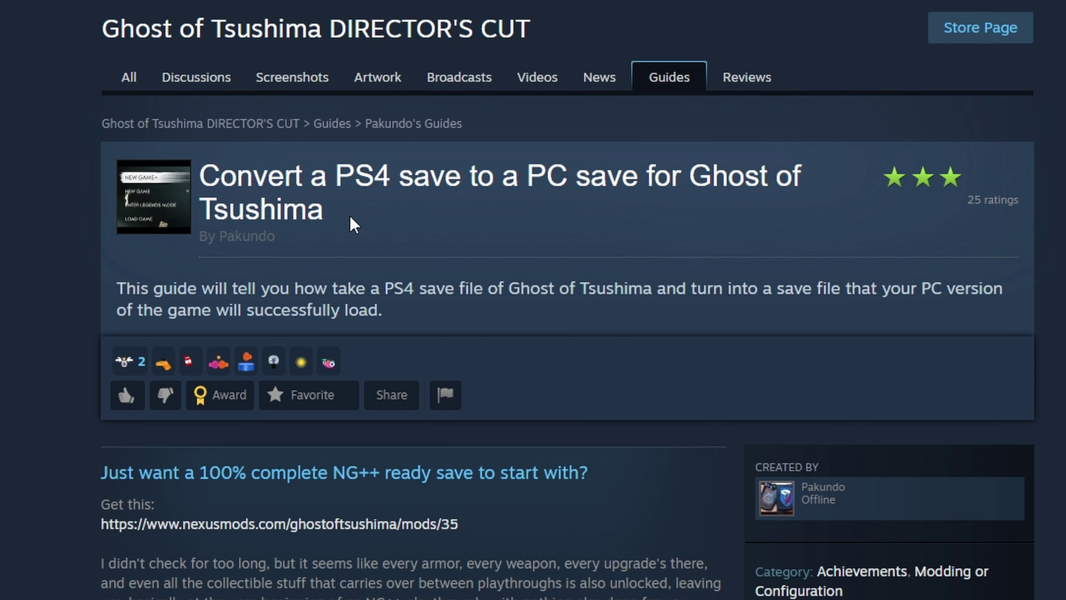
Read the Steam guide on converting a PS4 Ghost of Tsushima save to PC, including how to rename the decrypted file.
left_click_drag(344, 176, 567, 180)
left_click(564, 181)
scroll(22, 417, "down", 15)
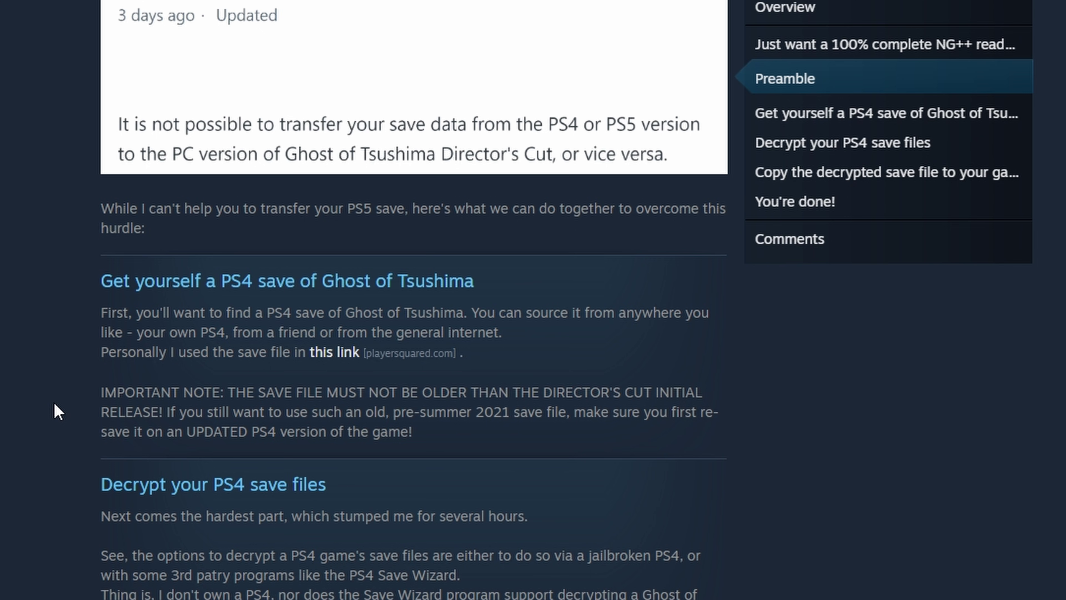
scroll(68, 386, "down", 12)
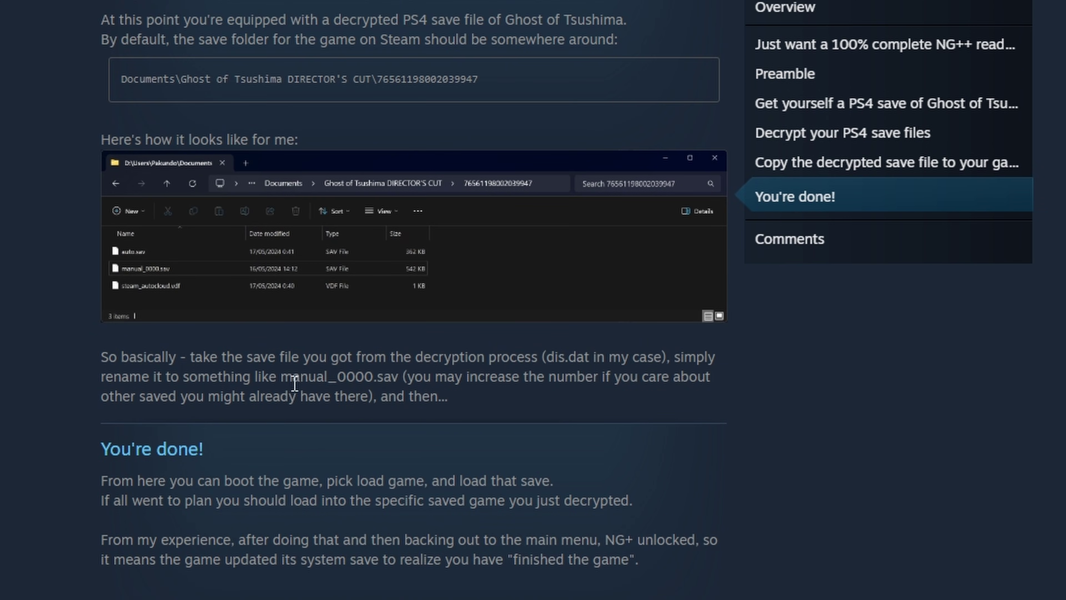
left_click_drag(105, 356, 572, 392)
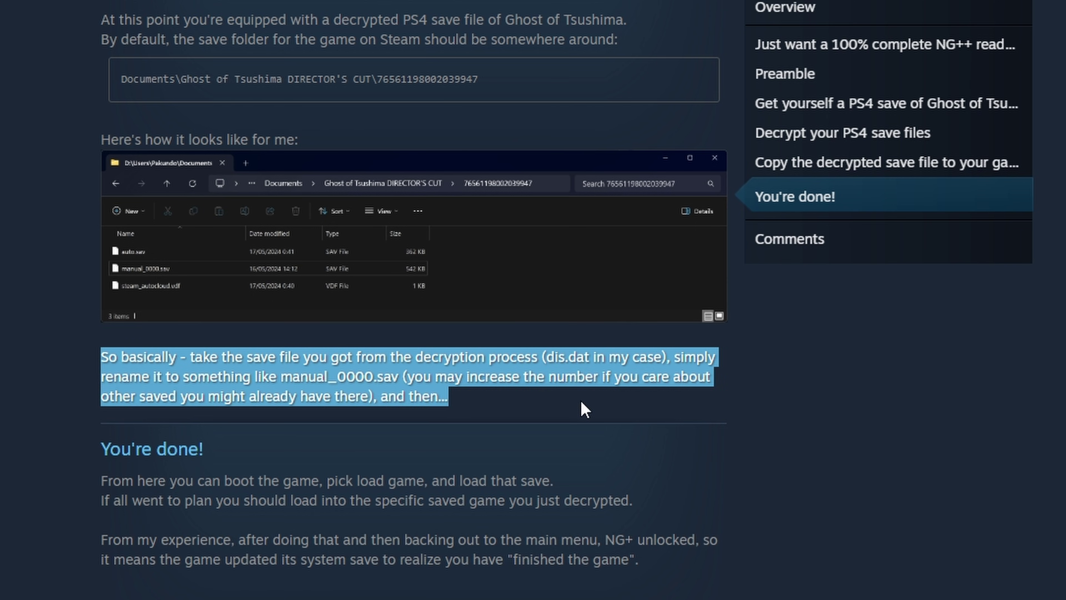
left_click(585, 409)
scroll(581, 413, "up", 5)
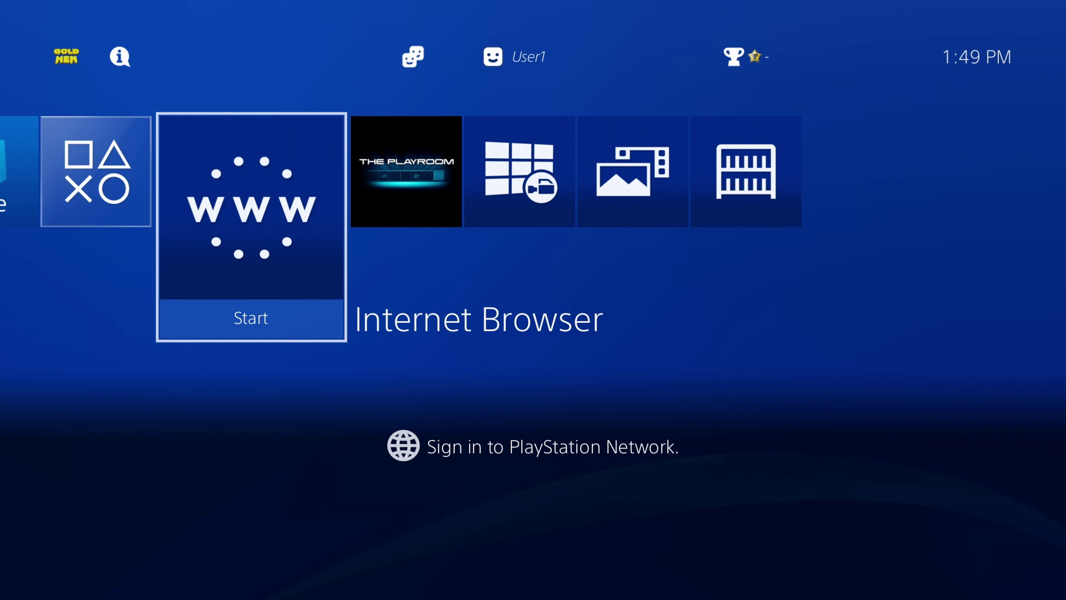
Switch to the PS4 and open Application Saved Data Management in its settings.
key("Up")
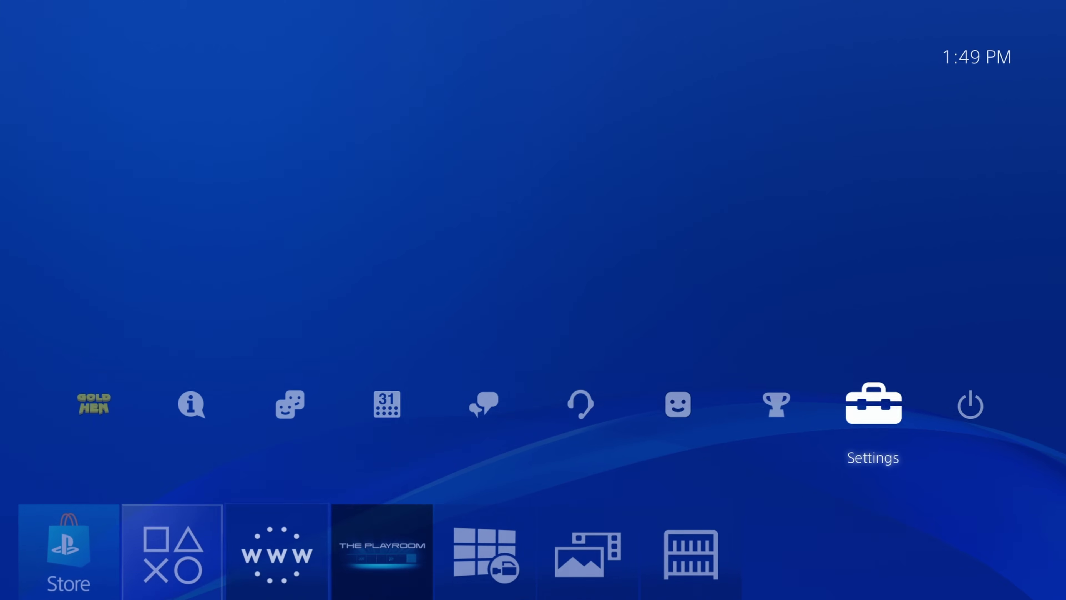
key("Return")
key("Down")
key("Down")
key("Down")
key("Down")
key("Down")
key("Down")
key("Down")
key("Down")
key("Down")
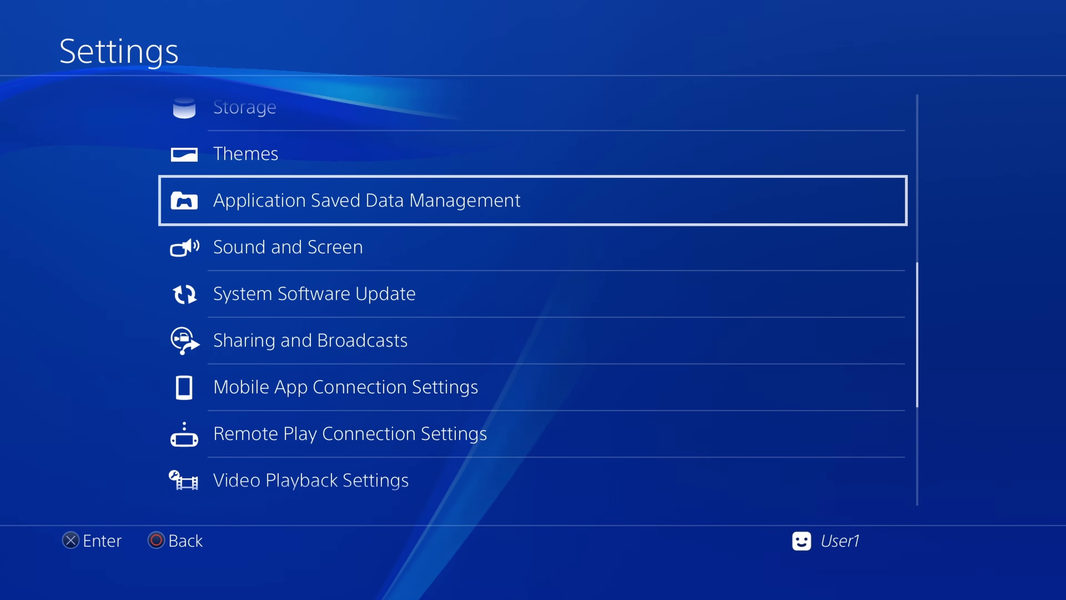
key("Return")
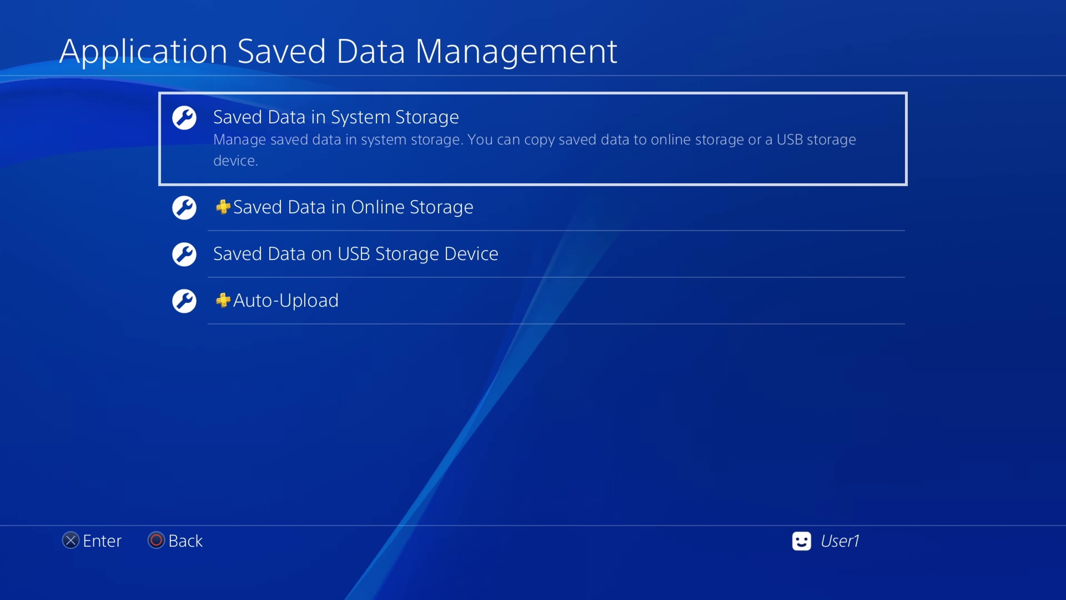
Choose to copy saved data from the USB storage device to system storage.
key("Down")
key("Down")
key("Return")
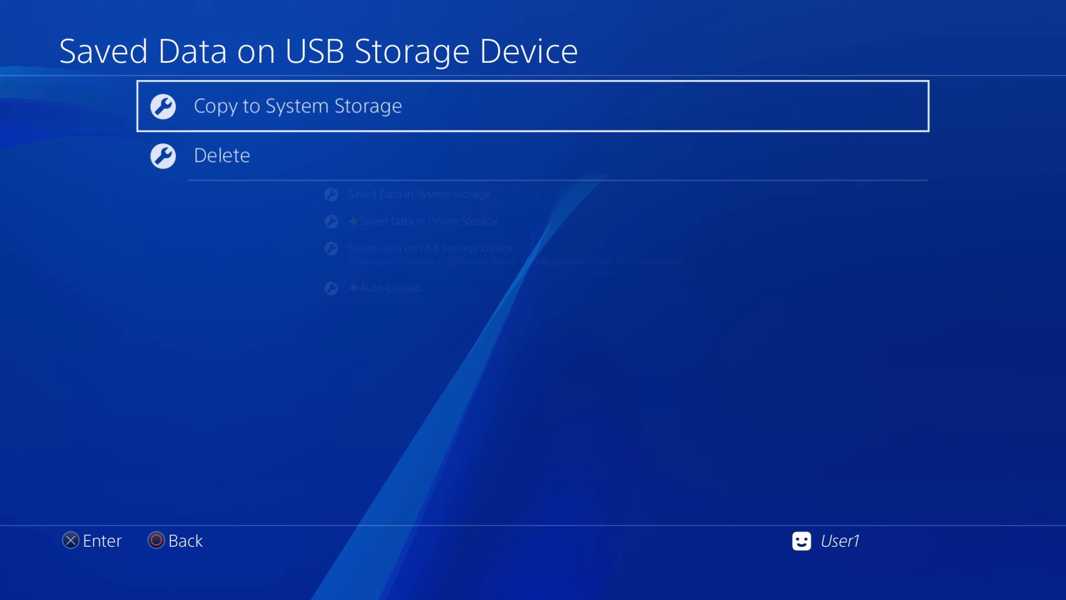
key("Return")
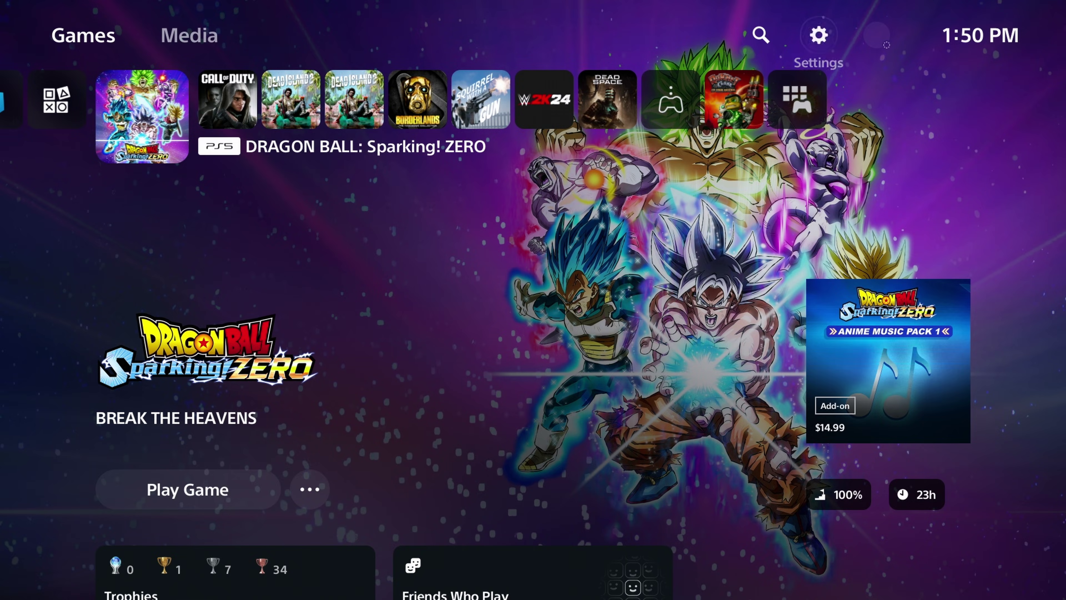
Switch to the PS5 and open Saved Data and Game/App Settings in its settings.
key("Return")
key("Down")
key("Down")
key("Down")
key("Down")
key("Down")
key("Down")
key("Down")
key("Down")
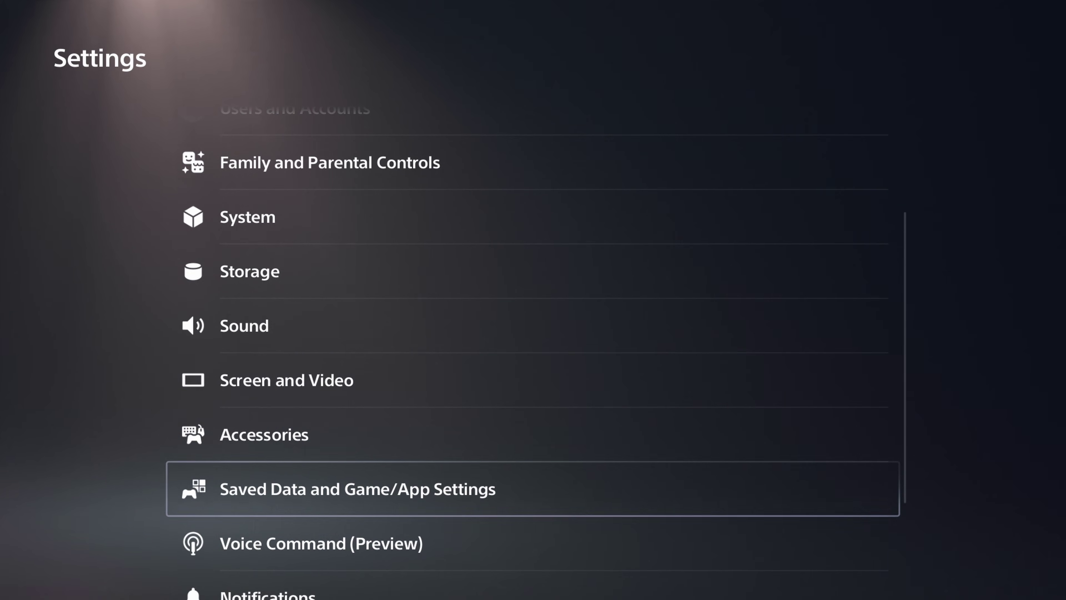
key("Return")
Open the option to copy or delete PS4 saved data from the USB drive.
key("Down")
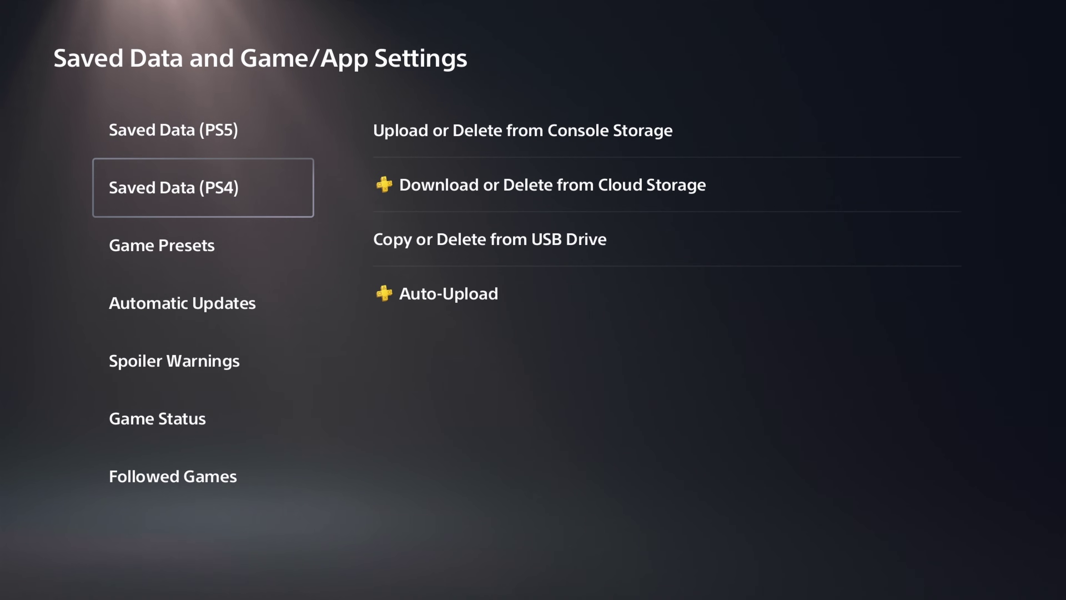
key("Right")
key("Down")
key("Down")
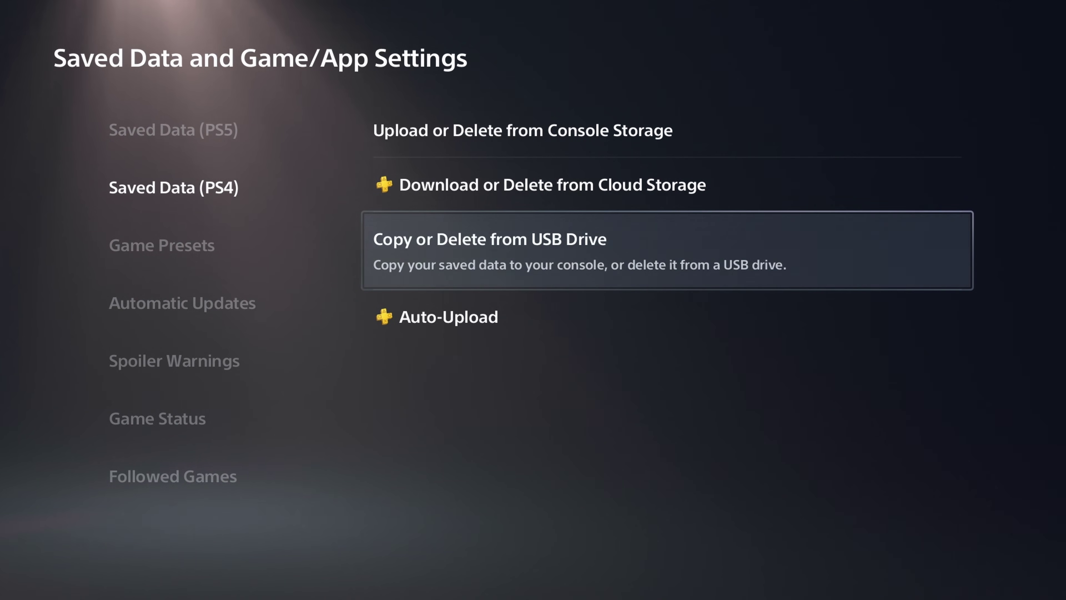
key("Return")
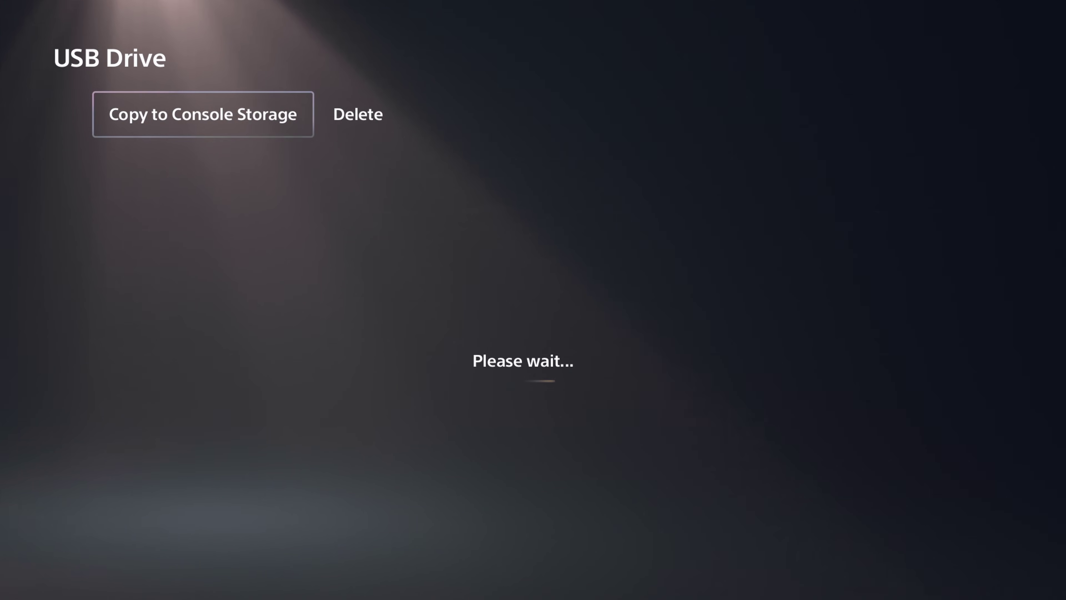
Select the Borderlands: The Handsome Collection saved data on the USB drive for copying to console storage.
key("Right")
key("Return")
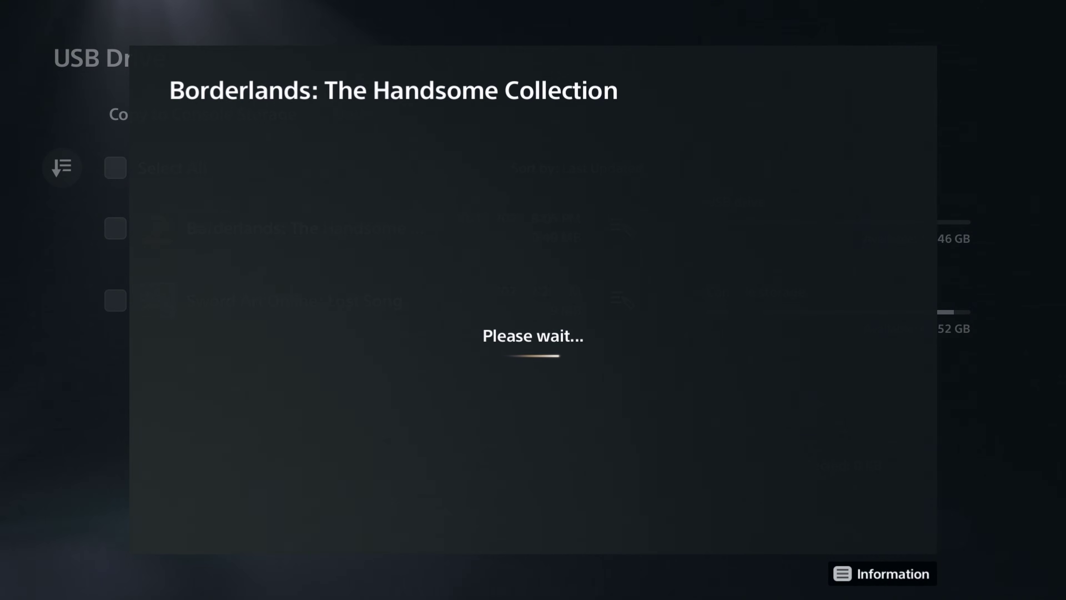
key("Return")
key("Down")
key("Return")
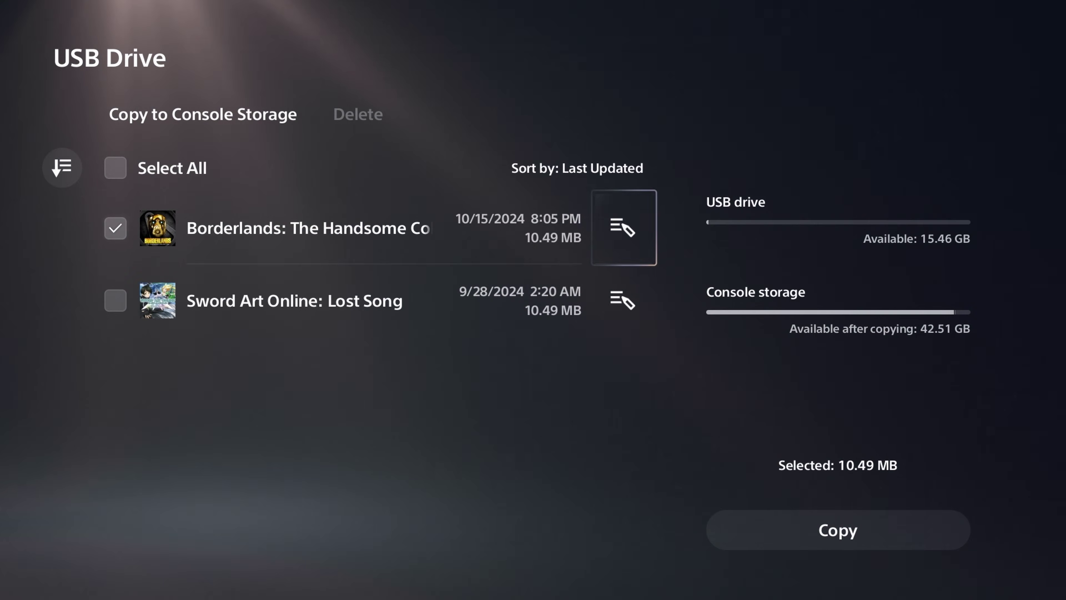